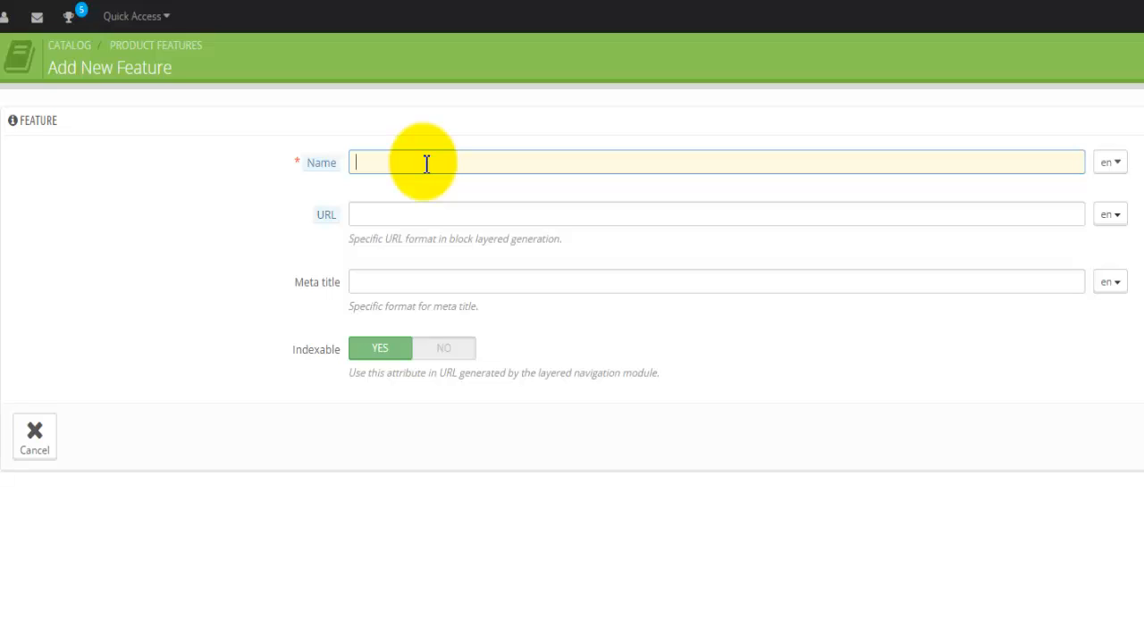
# Name the new product feature Composition, set its meta title to "composition", and save it.
pyautogui.write('Coplosition')
pyautogui.click(392, 208)
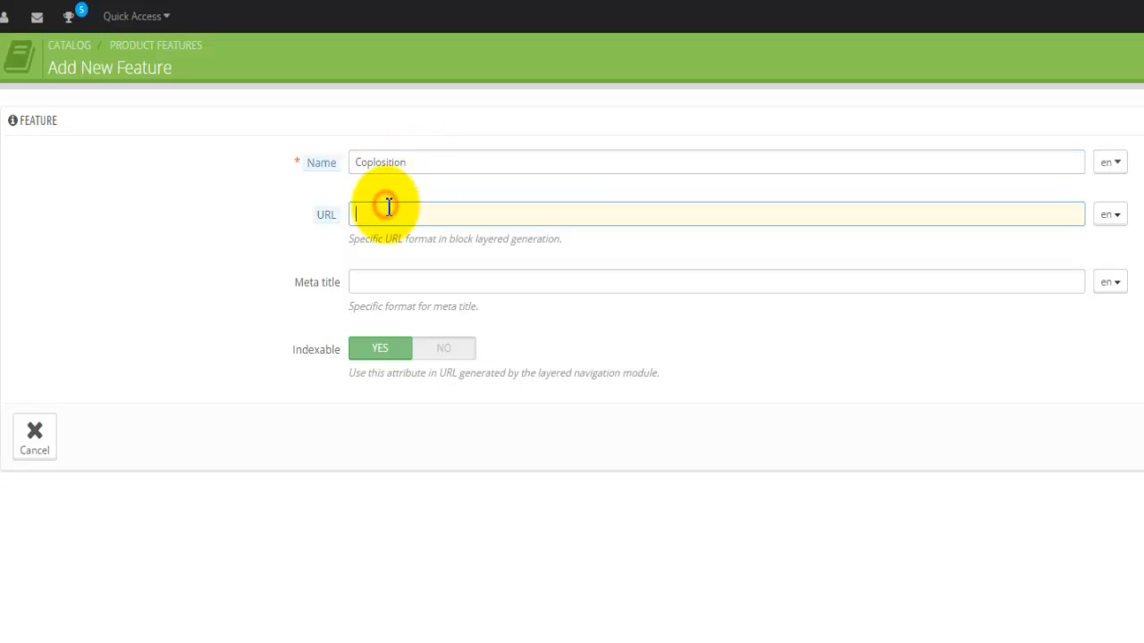
pyautogui.click(375, 282)
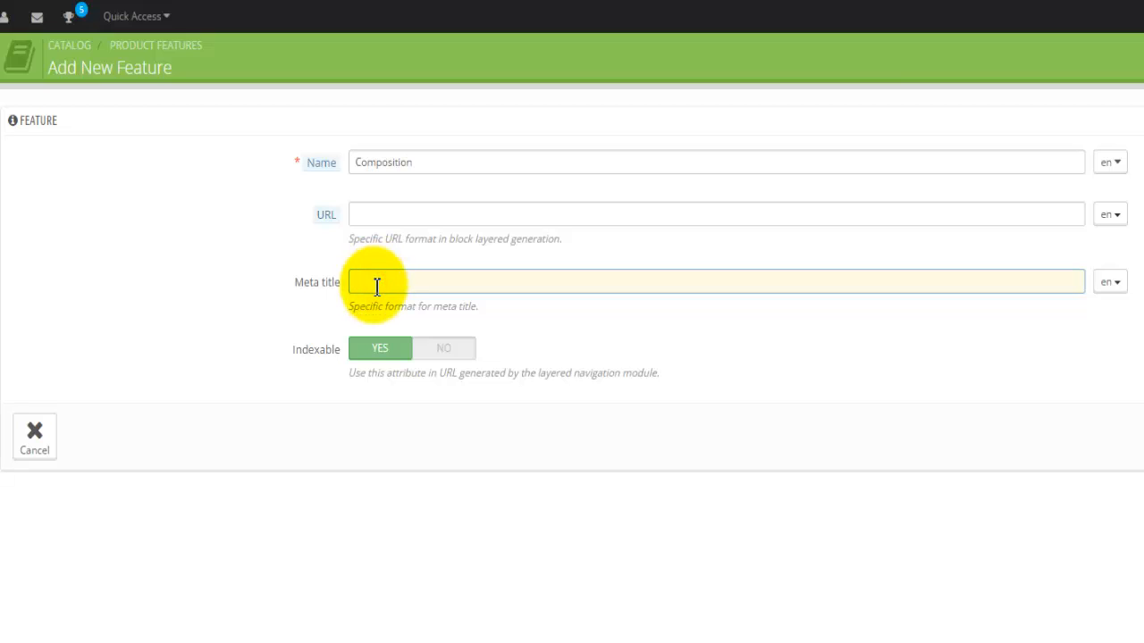
pyautogui.write('composition')
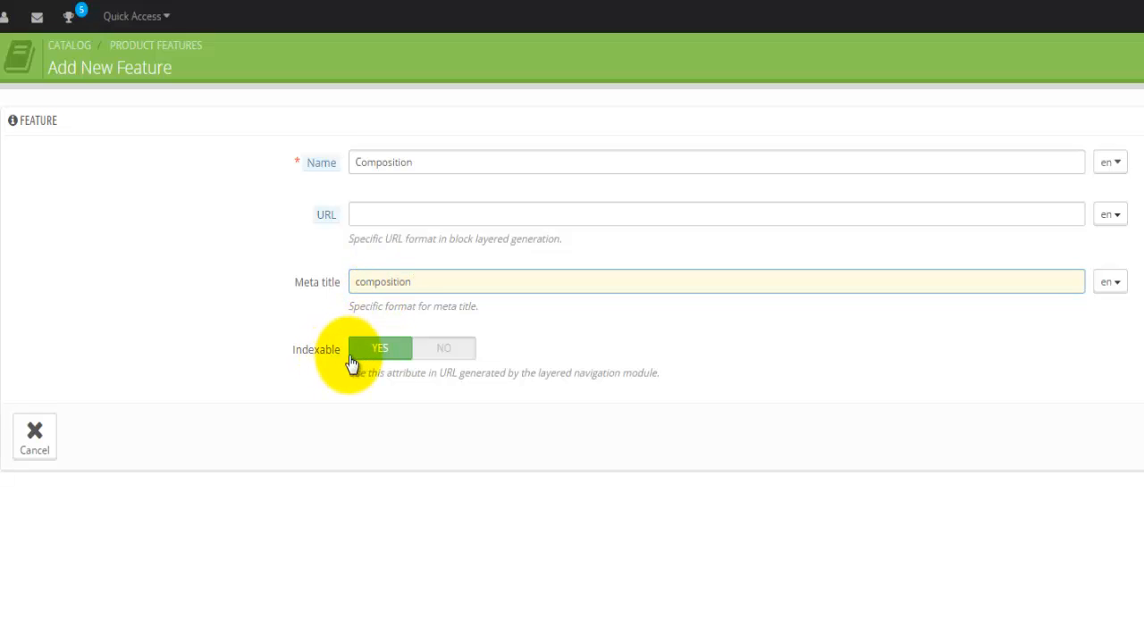
pyautogui.click(1066, 250)
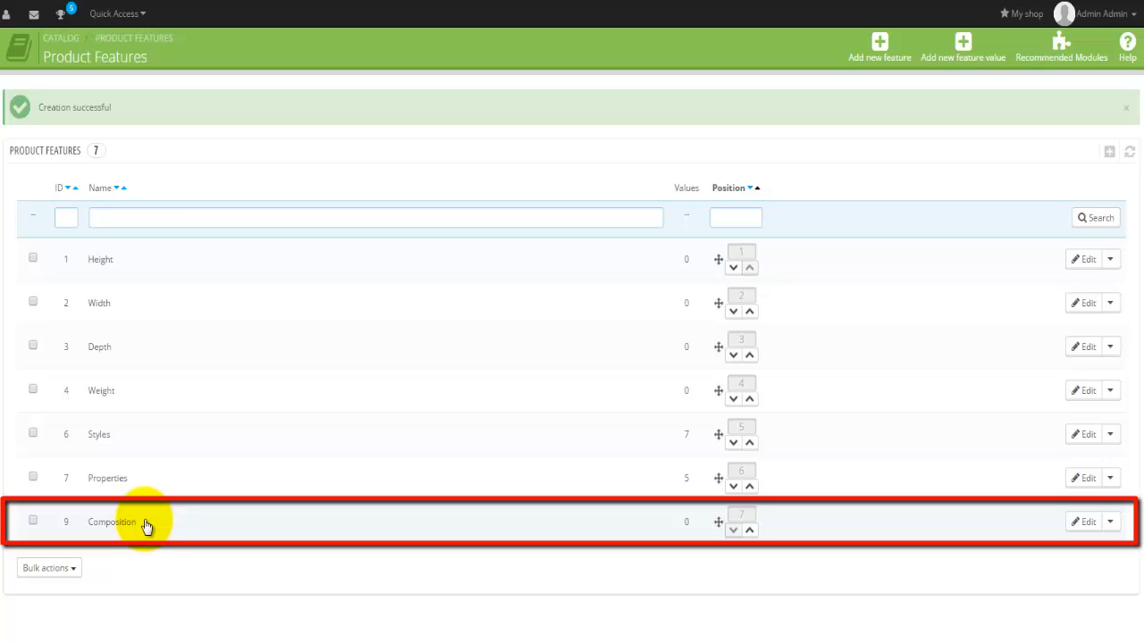
# Open the Composition feature from the product features list and start adding a new feature value.
pyautogui.click(146, 525)
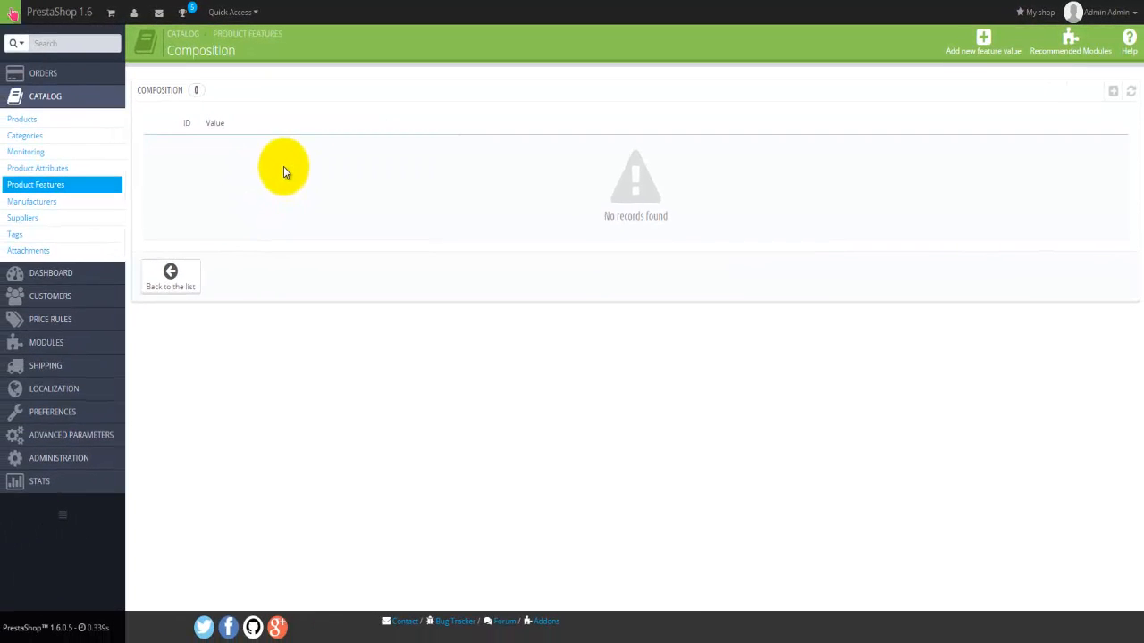
pyautogui.click(26, 184)
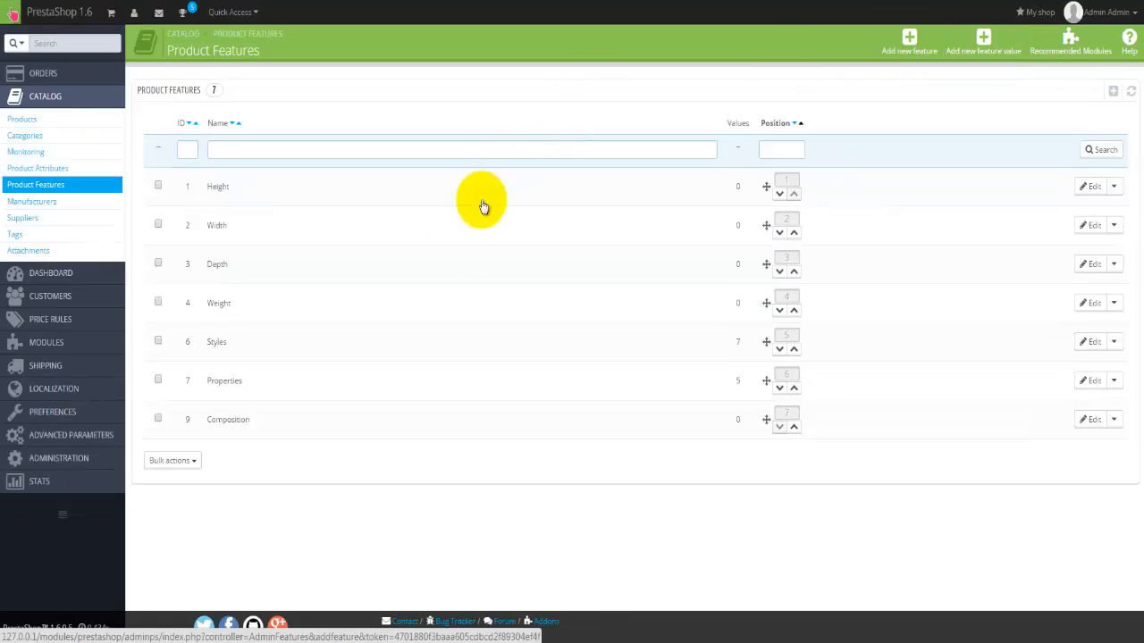
pyautogui.click(238, 422)
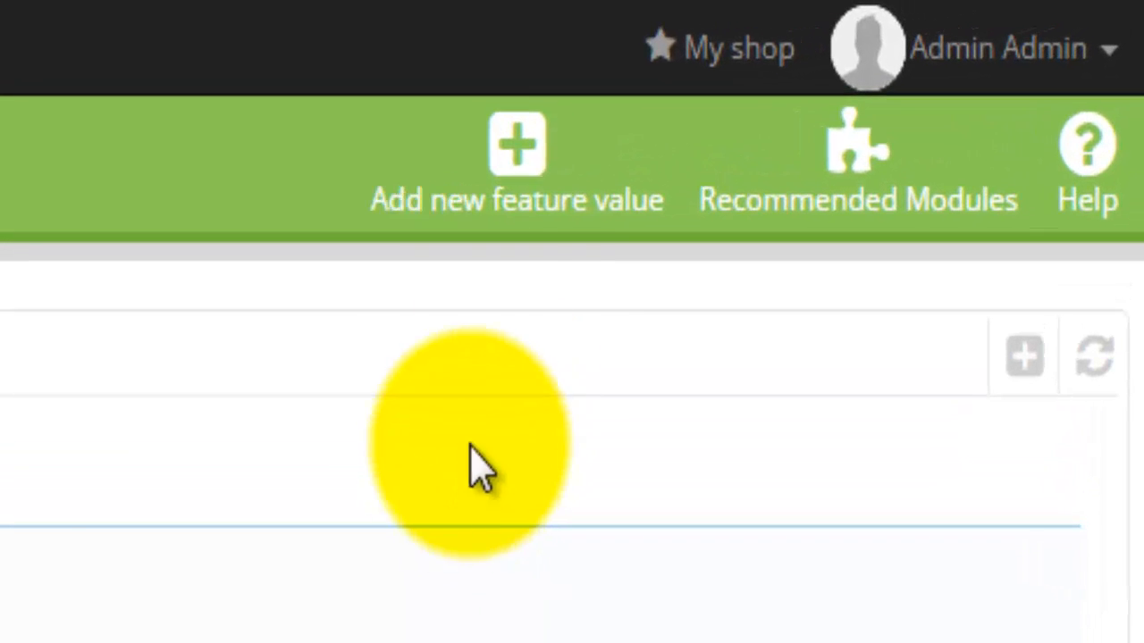
pyautogui.click(532, 235)
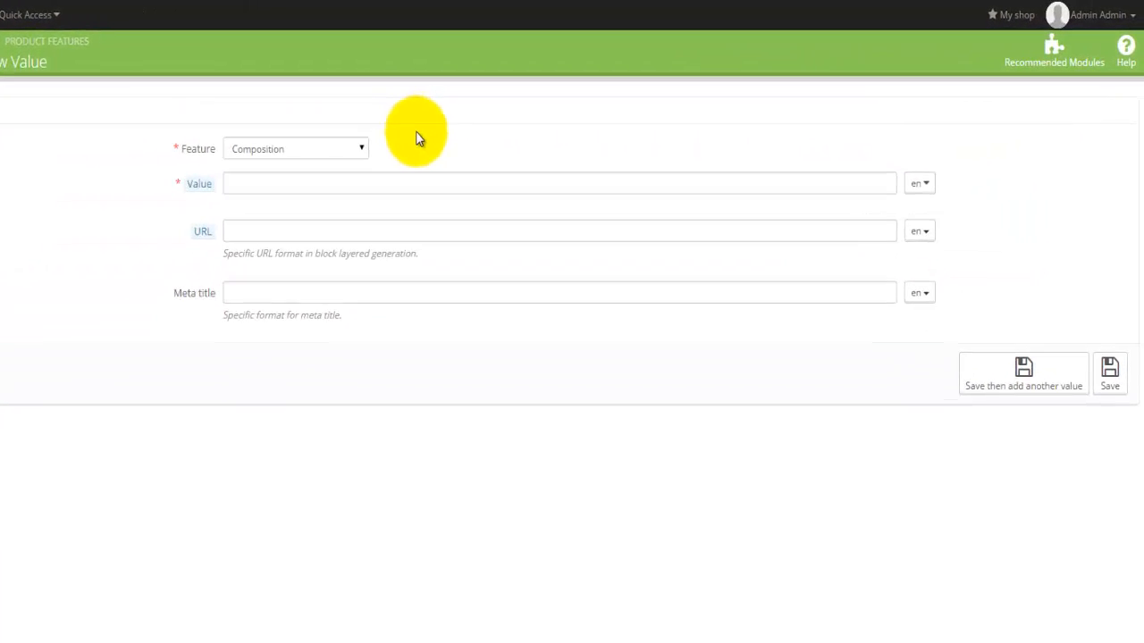
# Choose Composition as the feature and enter Cotton as the new value.
pyautogui.click(263, 166)
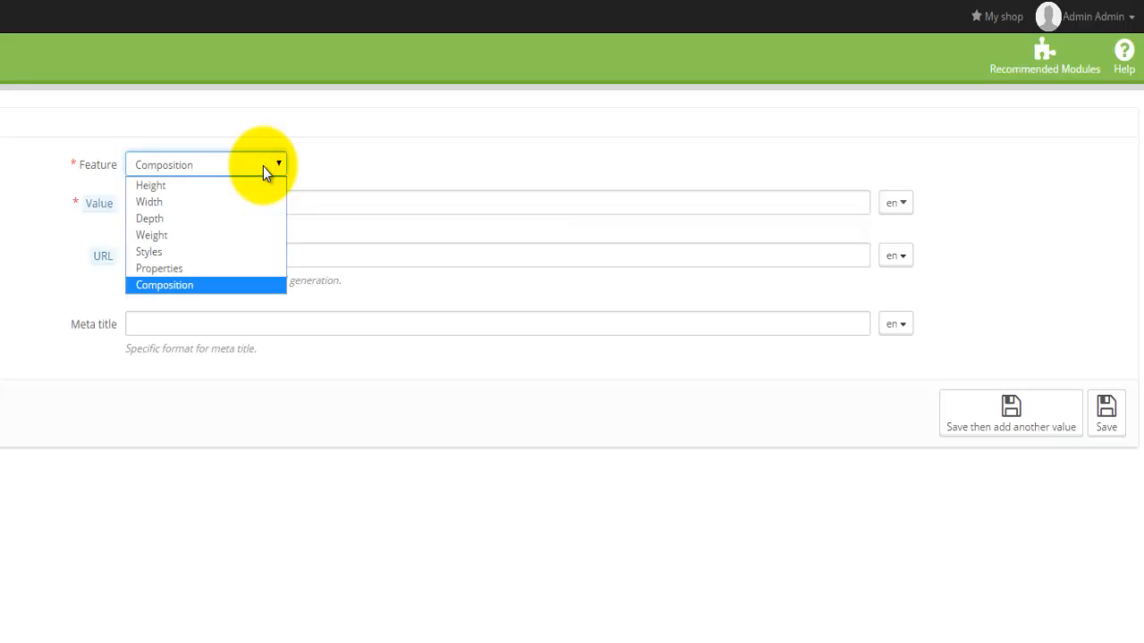
pyautogui.click(200, 286)
pyautogui.click(175, 212)
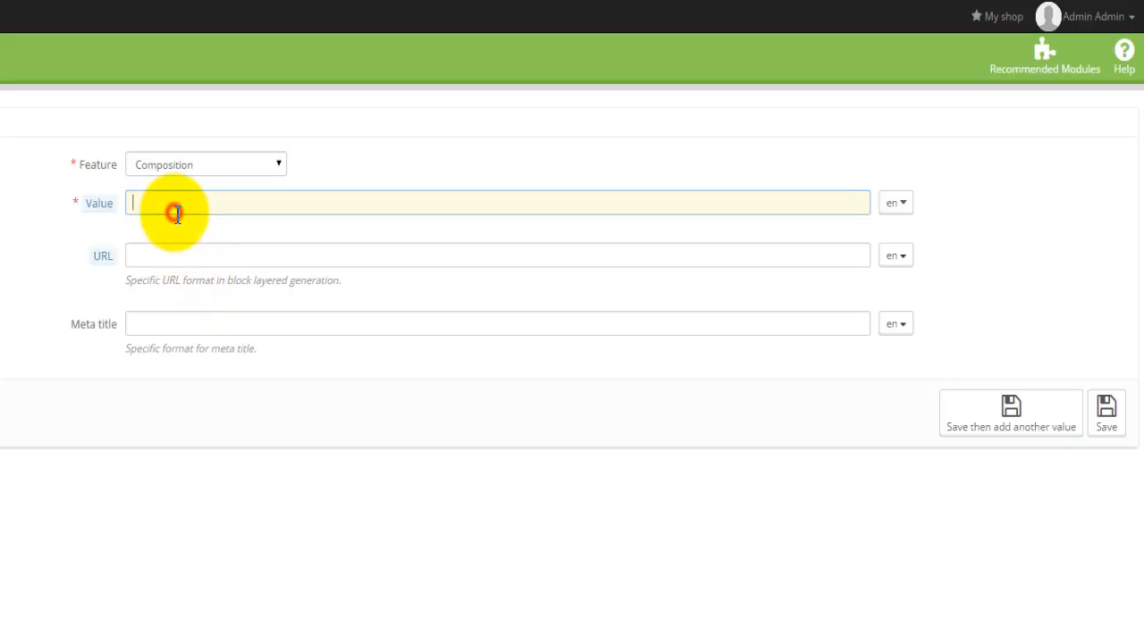
pyautogui.write('Cotton')
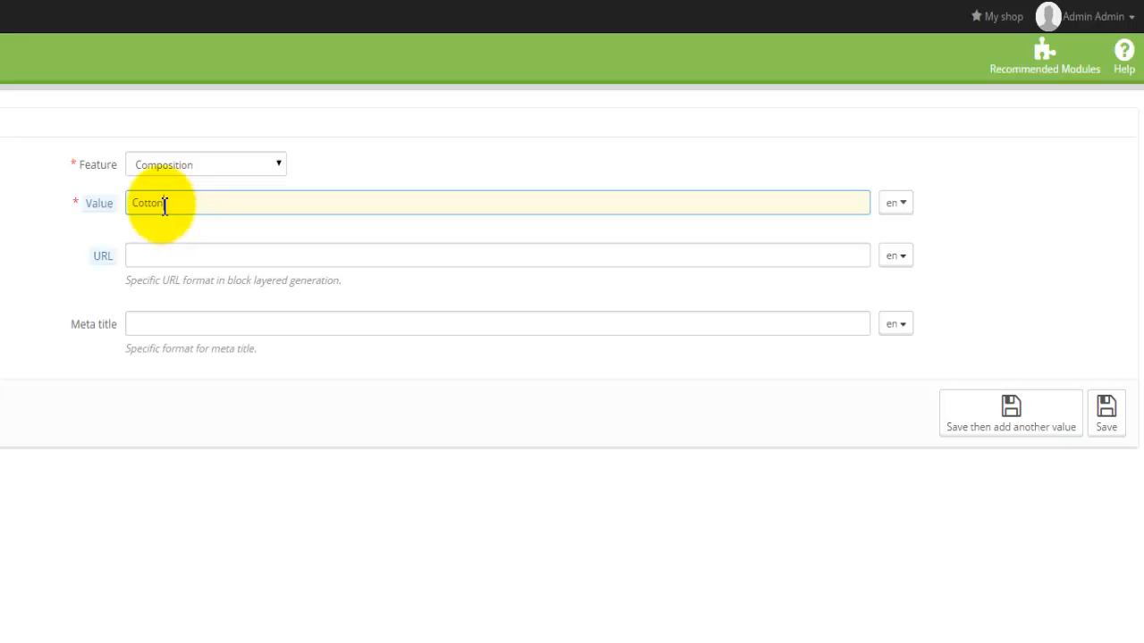
pyautogui.click(158, 253)
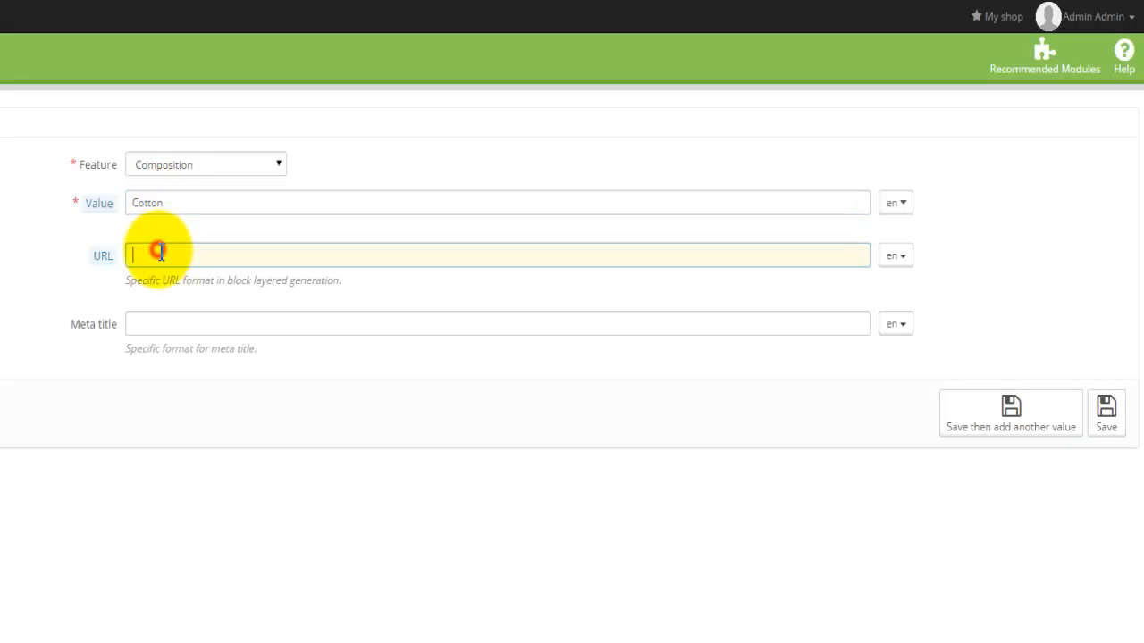
# Set the Cotton value's meta title to "composition cotton" and save it, continuing with another value.
pyautogui.click(148, 325)
pyautogui.write('com')
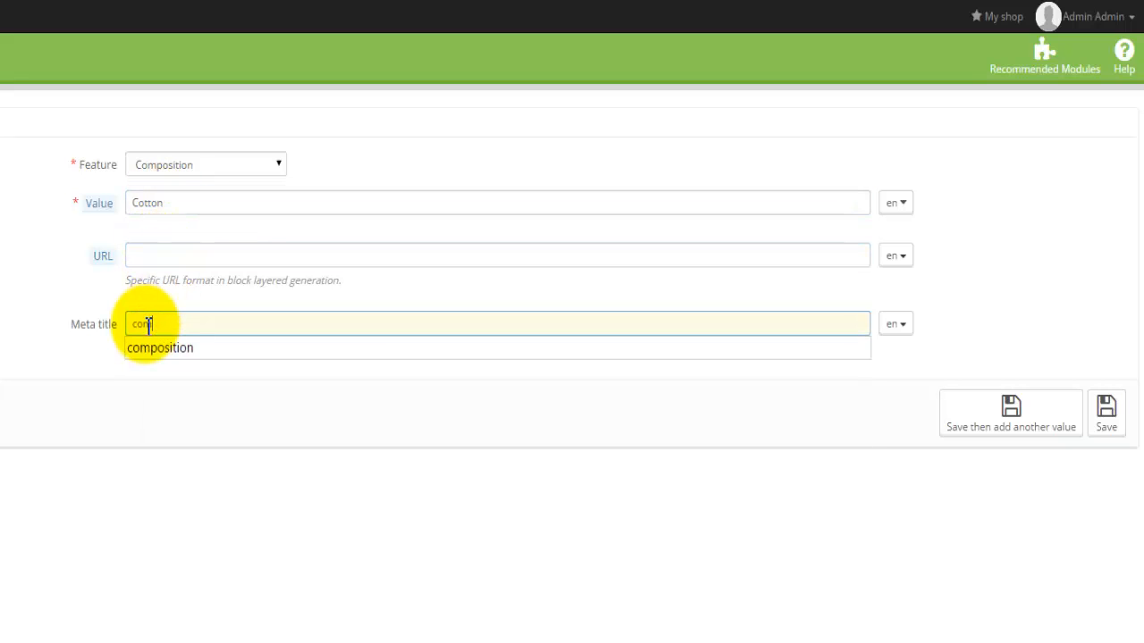
pyautogui.press('Down')
pyautogui.press('Return')
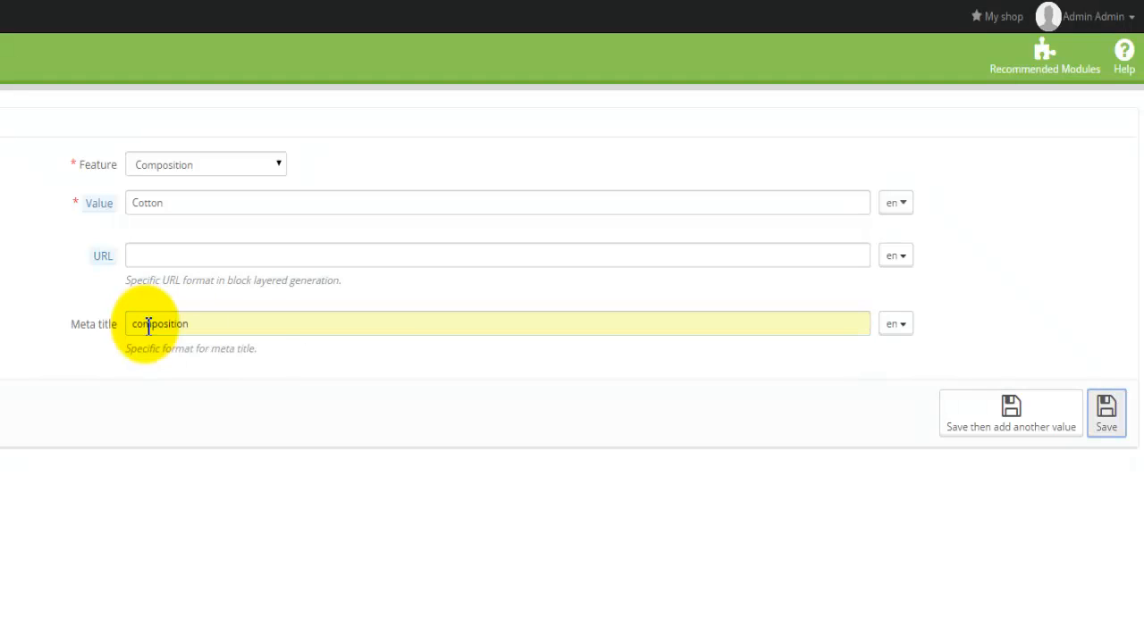
pyautogui.write('cotton')
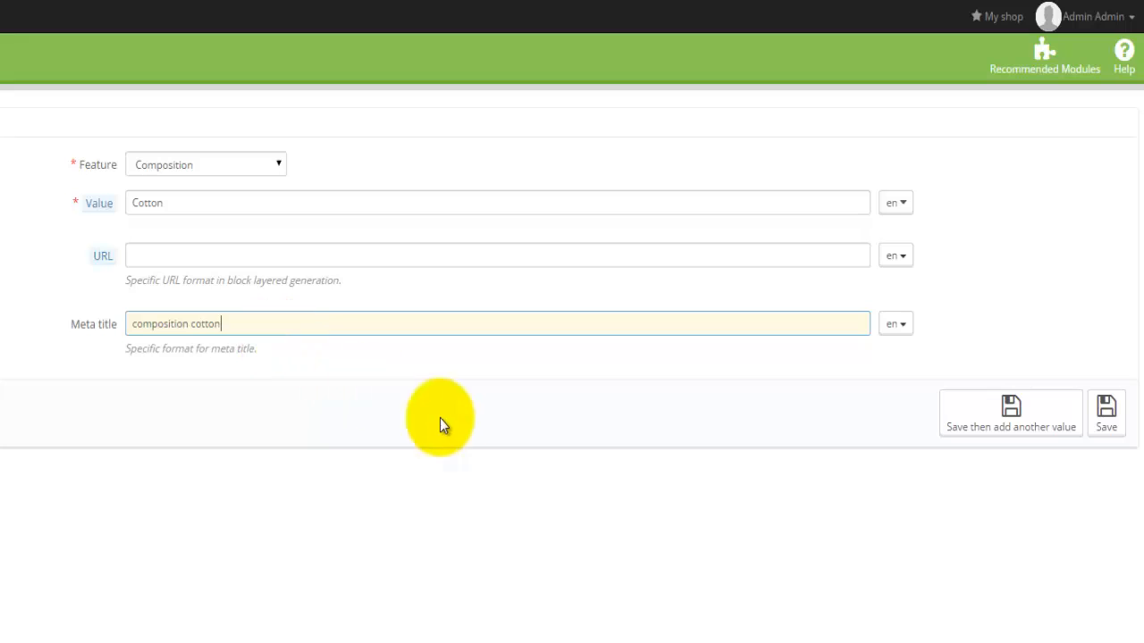
pyautogui.click(955, 435)
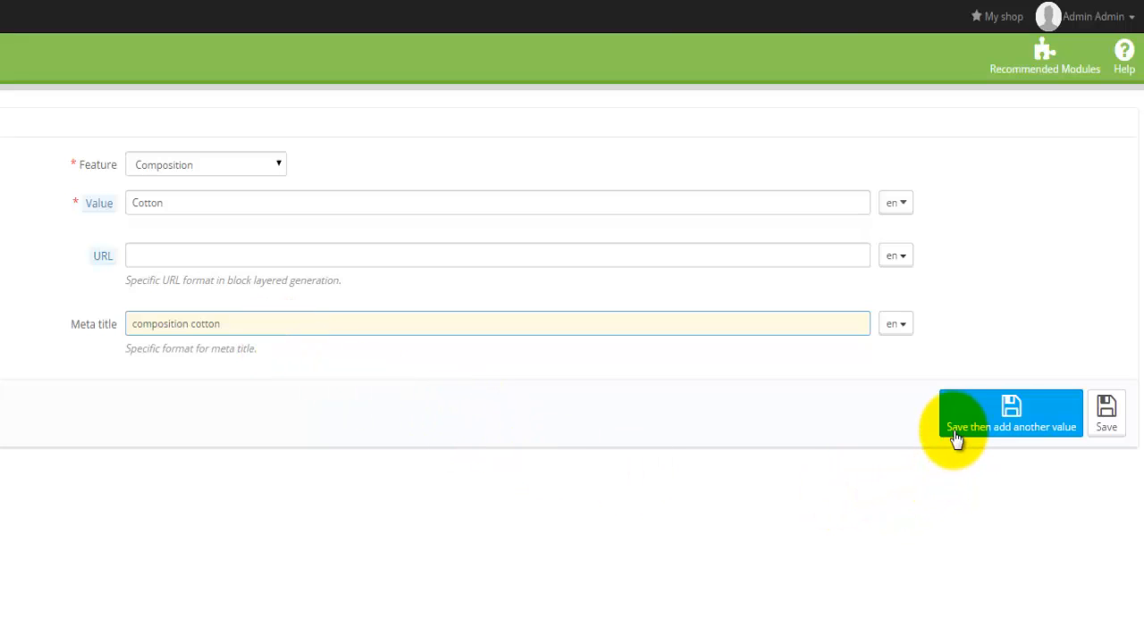
pyautogui.click(196, 201)
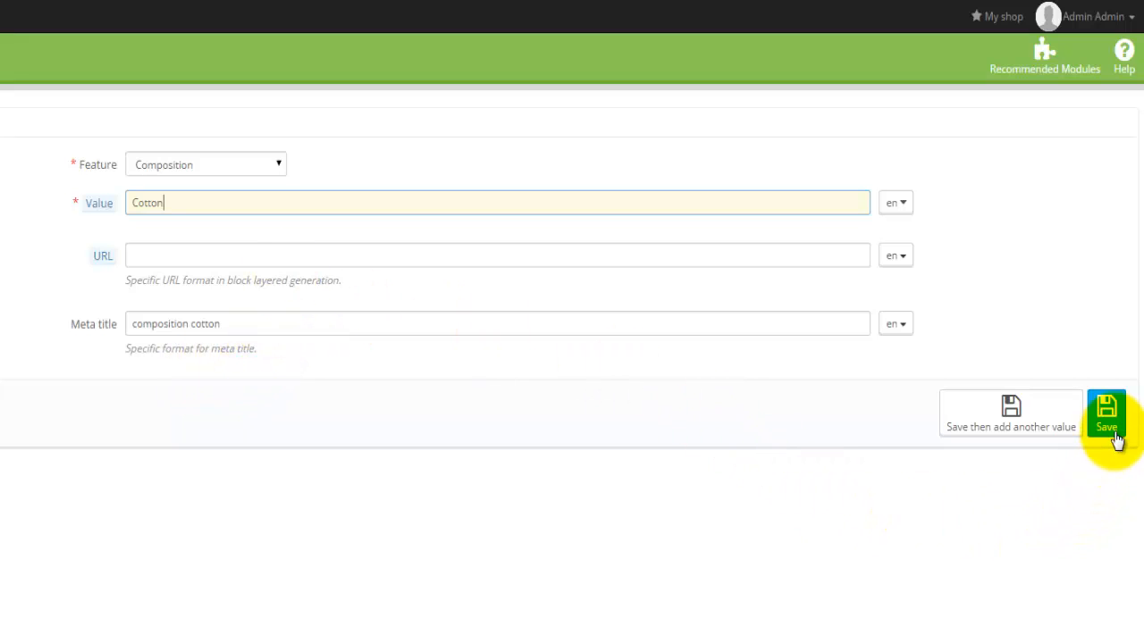
pyautogui.click(972, 422)
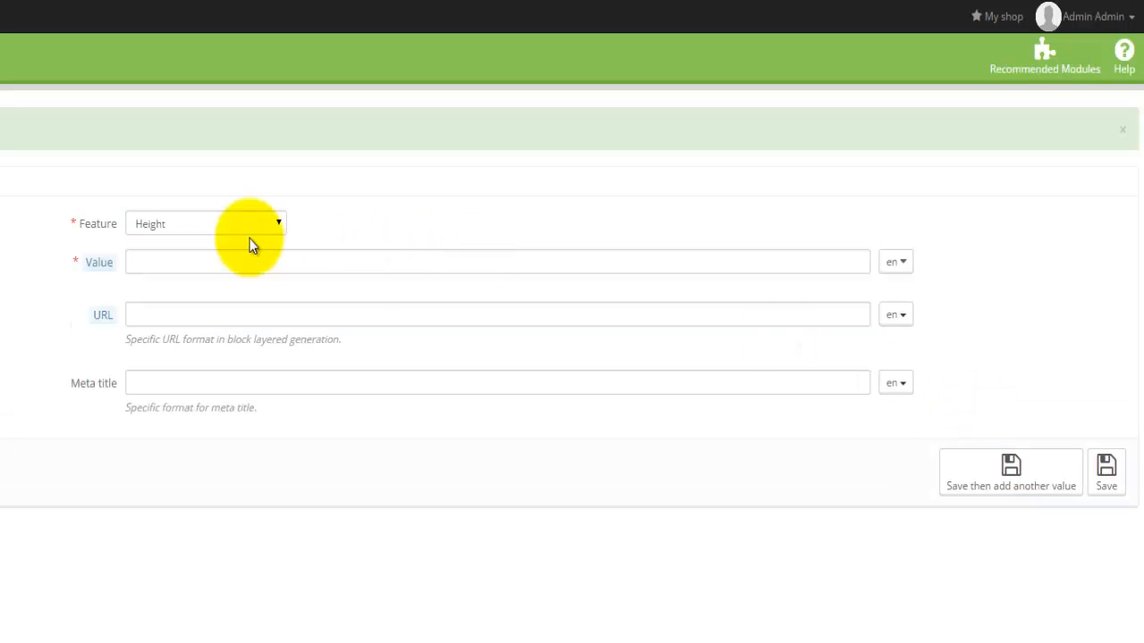
# Add the value Wool to the Composition feature with meta title "composition wool", and save it, continuing with another value.
pyautogui.click(159, 223)
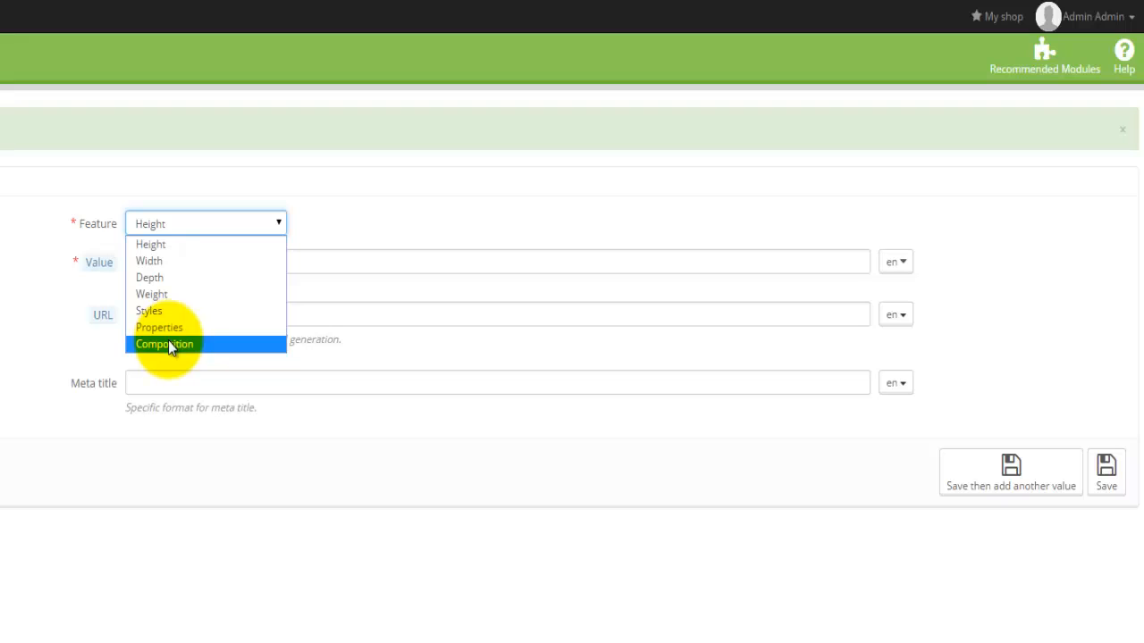
pyautogui.click(168, 344)
pyautogui.click(152, 261)
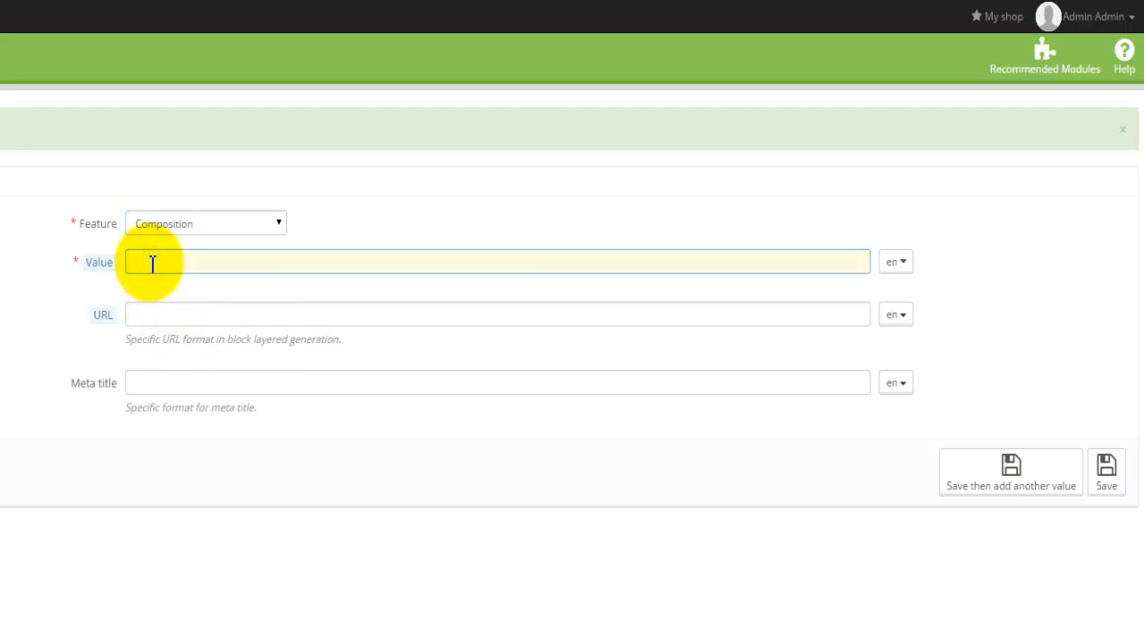
pyautogui.write('Wool')
pyautogui.click(143, 383)
pyautogui.write('composition wool')
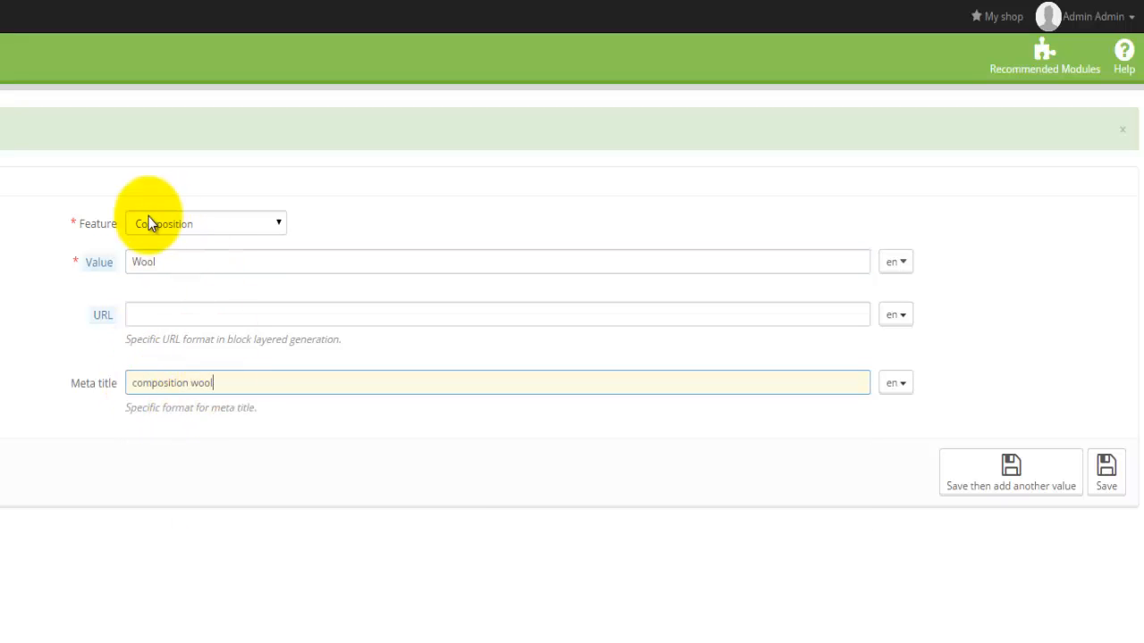
pyautogui.click(954, 500)
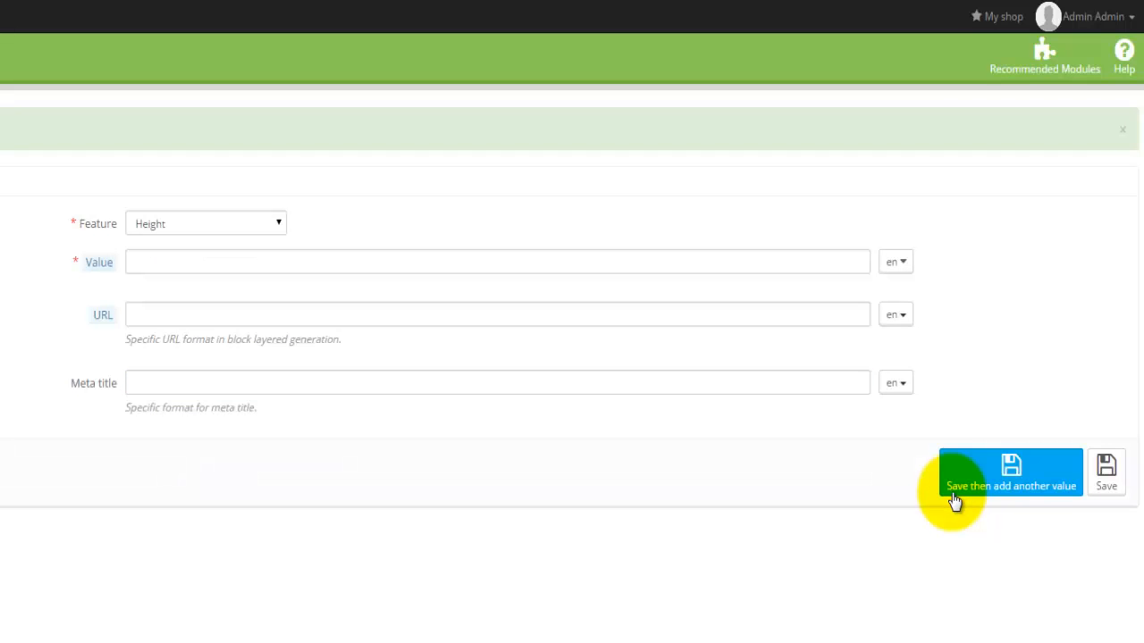
# Add the value Silk to the Composition feature with meta title "composition slik", and save it, continuing with another value.
pyautogui.click(197, 229)
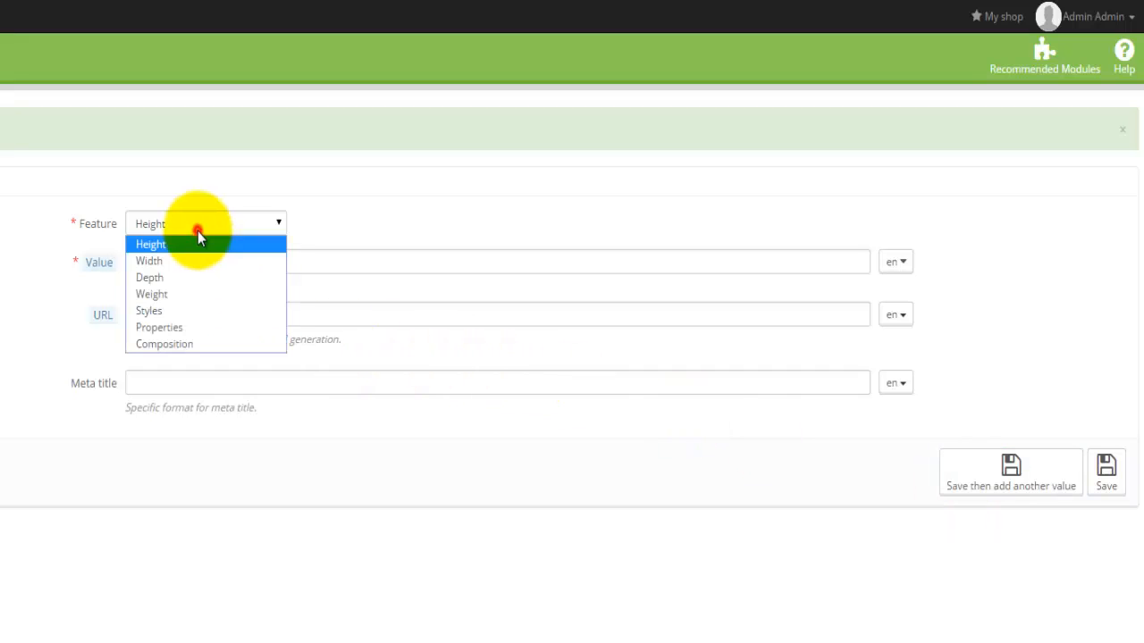
pyautogui.click(178, 344)
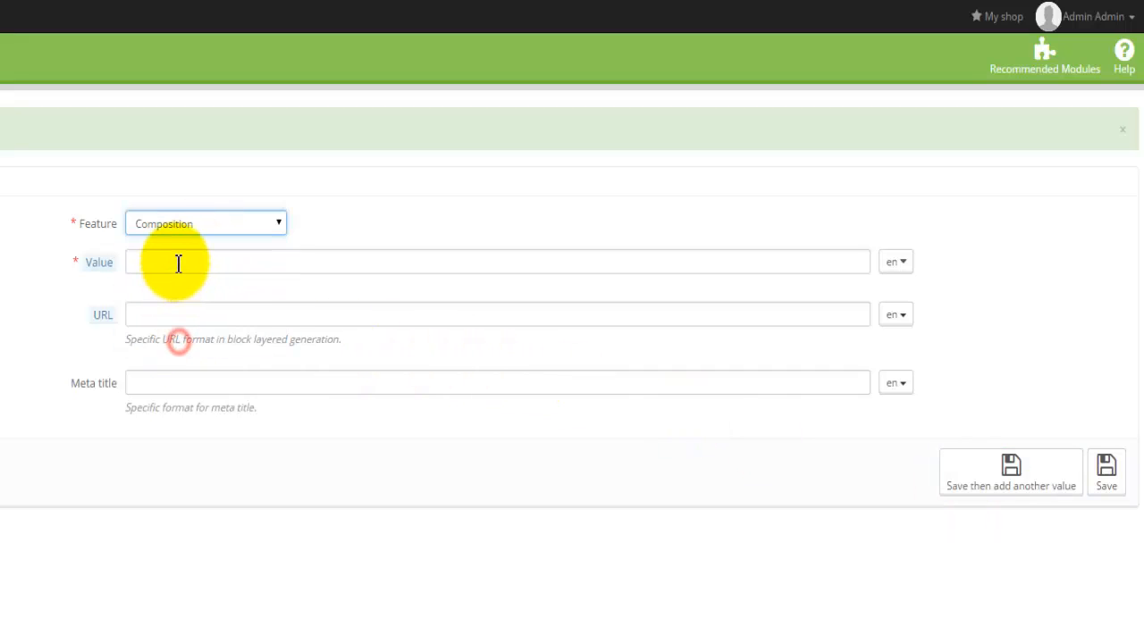
pyautogui.click(178, 262)
pyautogui.write('Silk')
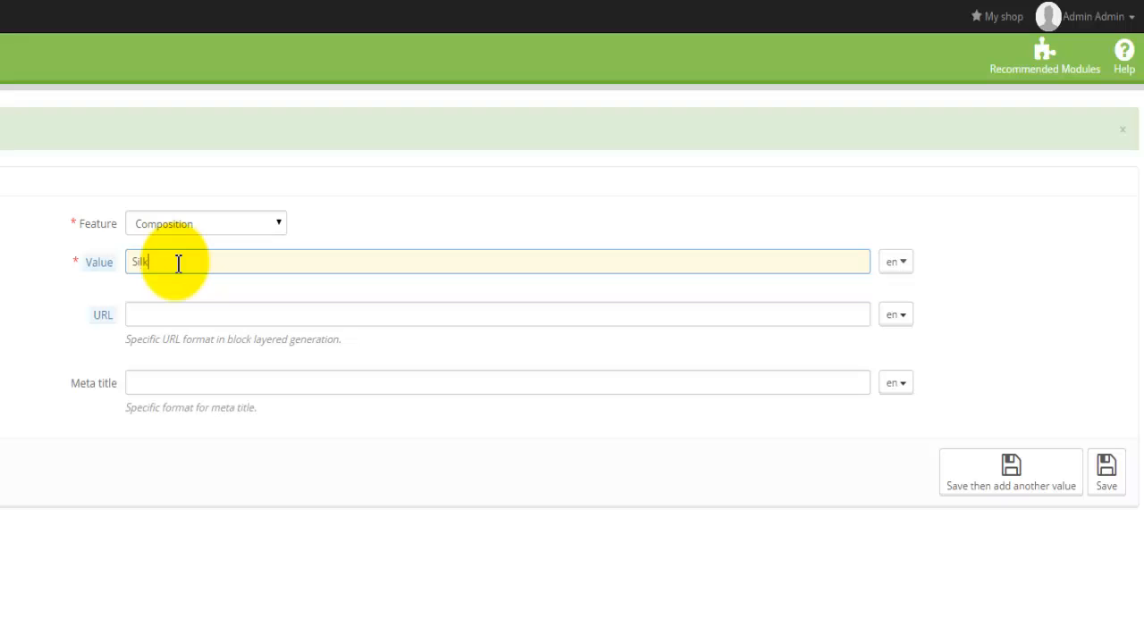
pyautogui.click(167, 382)
pyautogui.write('com')
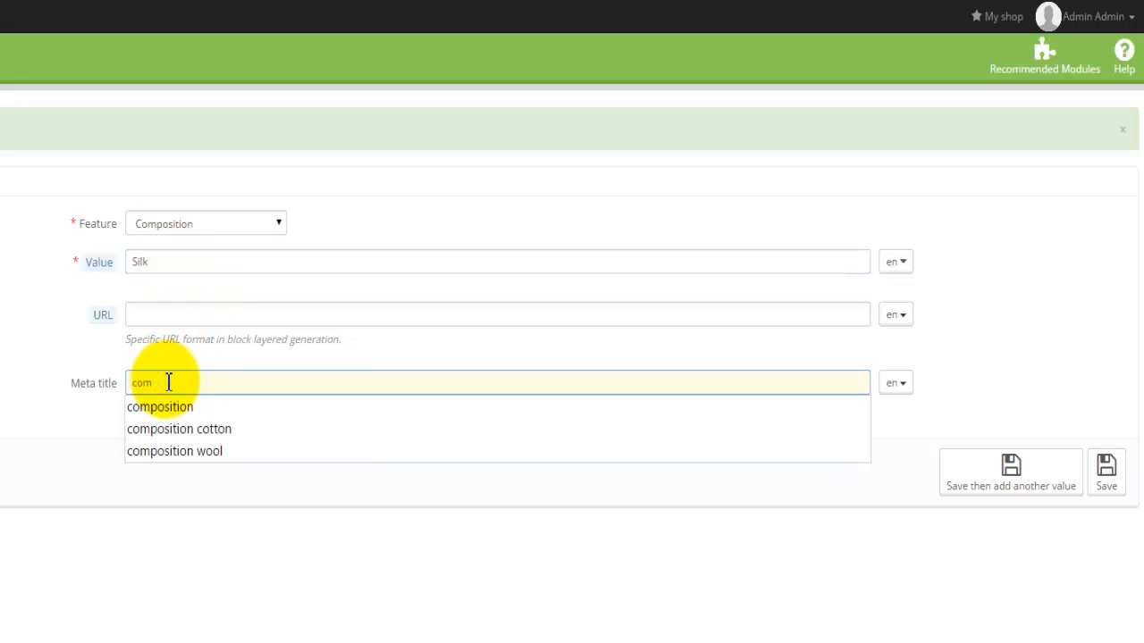
pyautogui.press('Down')
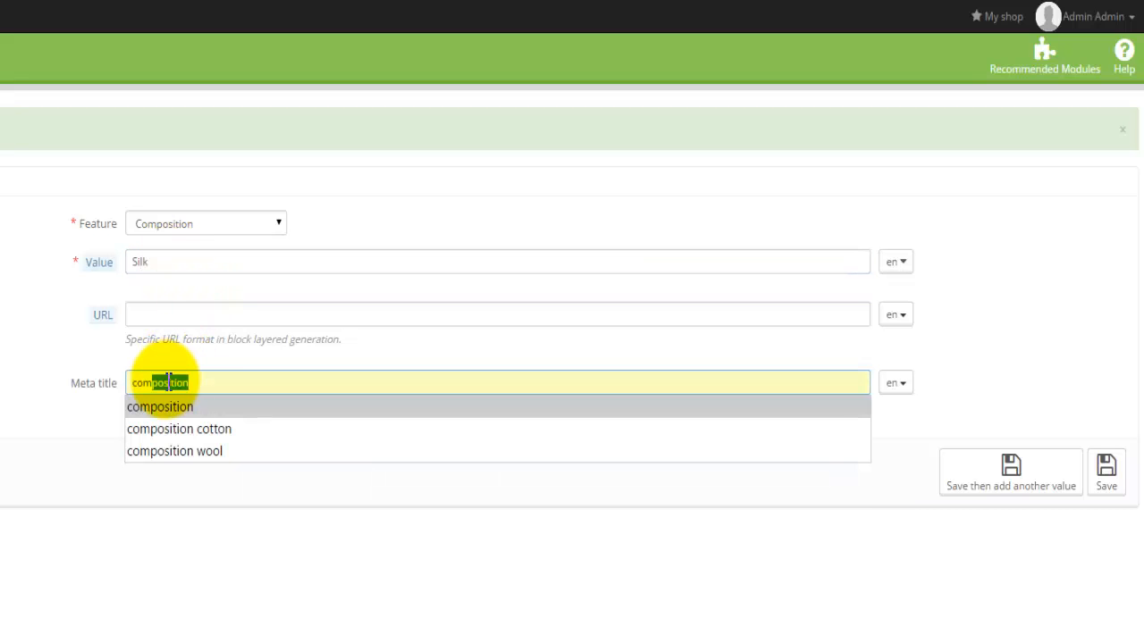
pyautogui.press('Right')
pyautogui.write('slik')
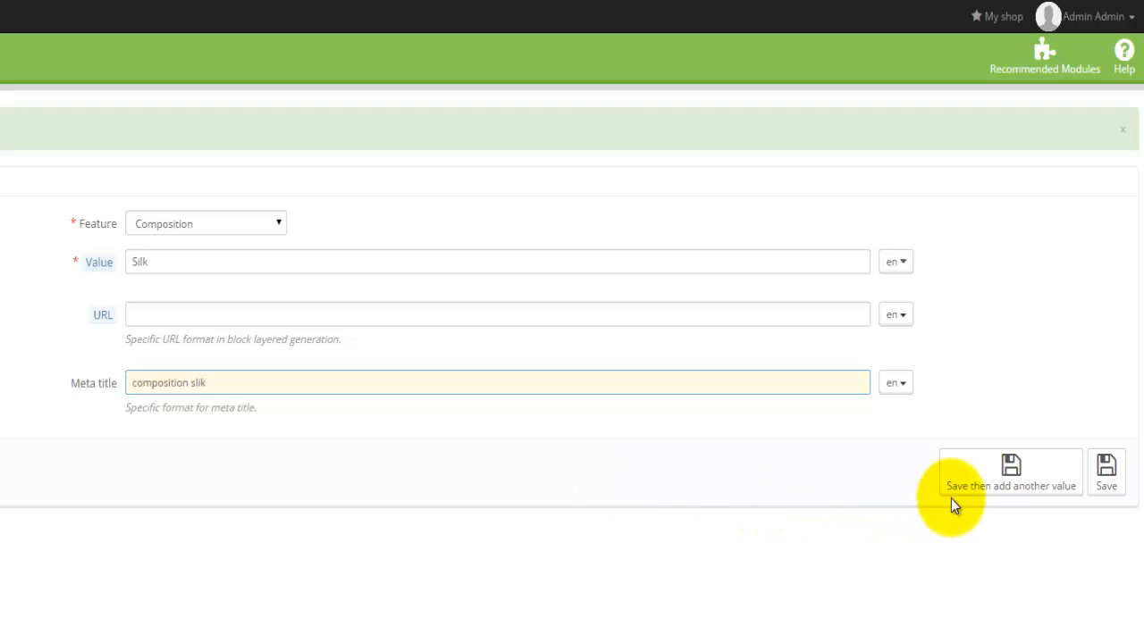
pyautogui.click(983, 485)
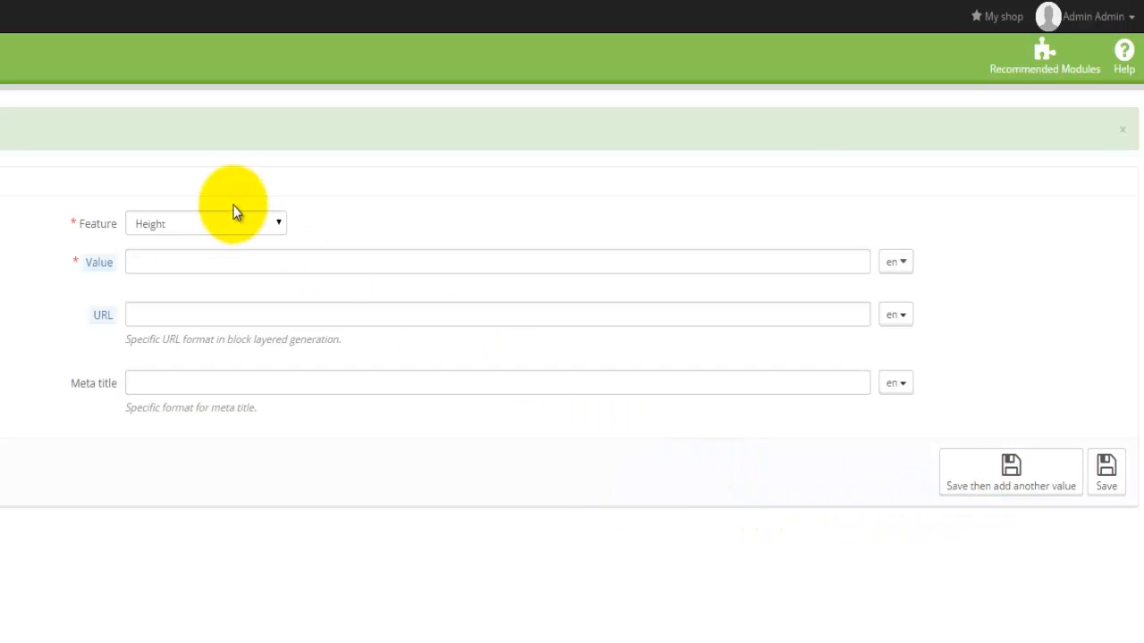
# Add and save the Composition value Leather with meta title "composition leather", returning to the features list, and open the Composition feature's values.
pyautogui.click(206, 223)
pyautogui.click(174, 343)
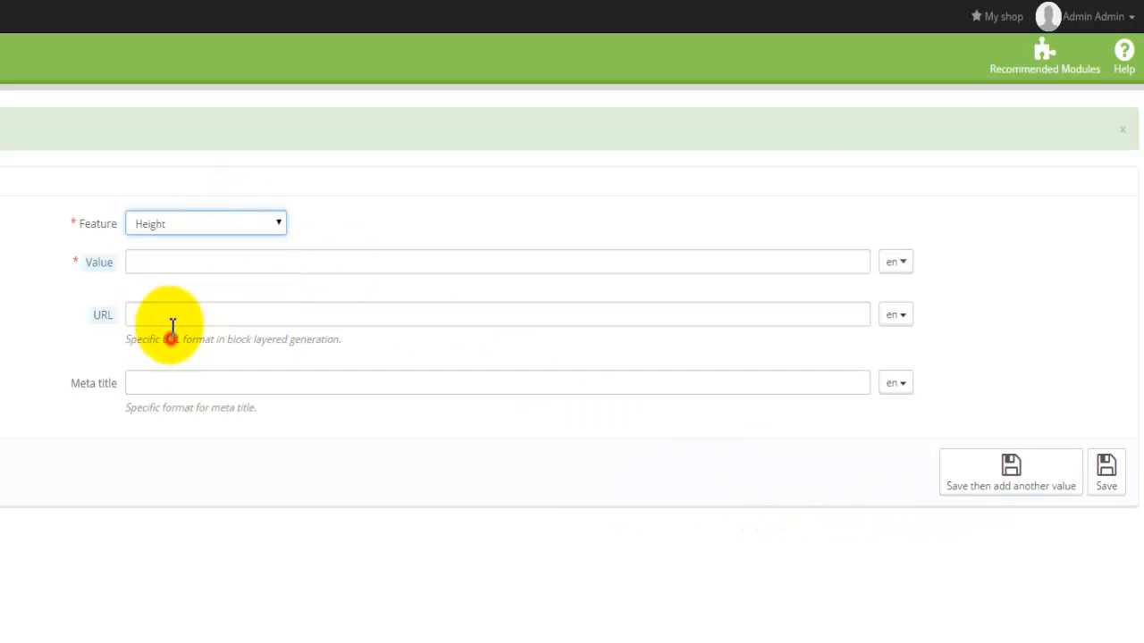
pyautogui.click(163, 268)
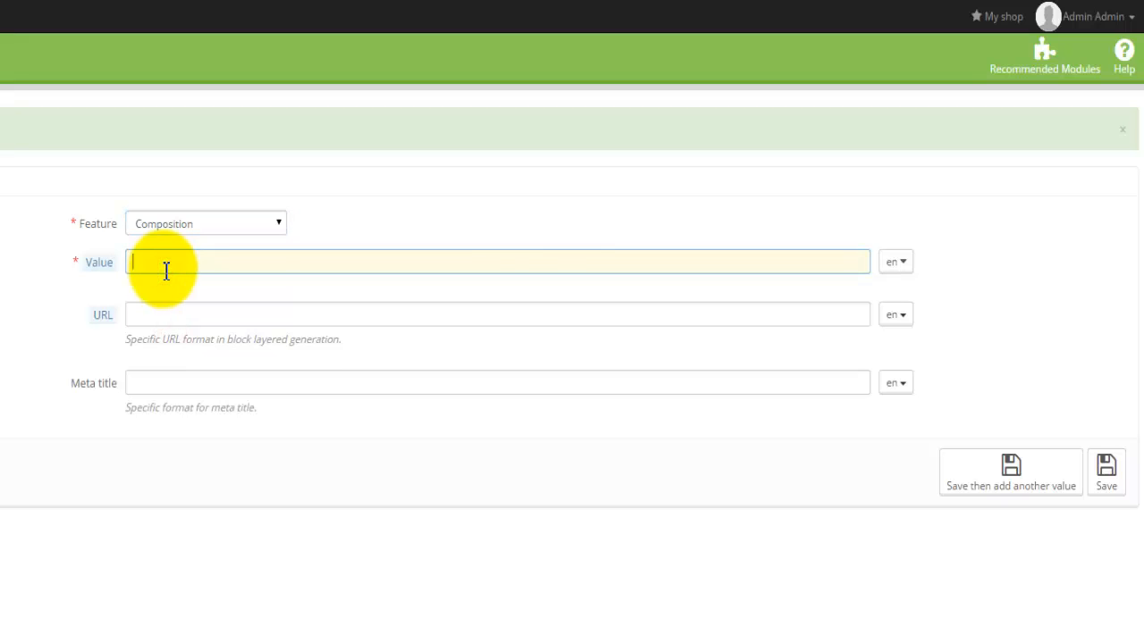
pyautogui.write('Leather')
pyautogui.click(150, 386)
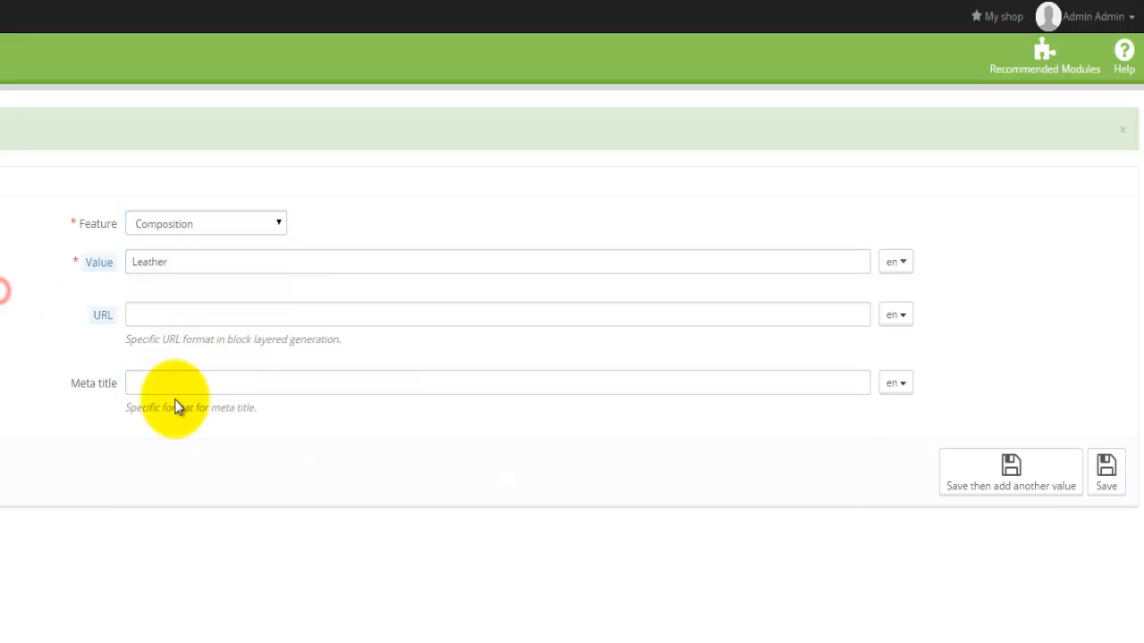
pyautogui.write('composition leather')
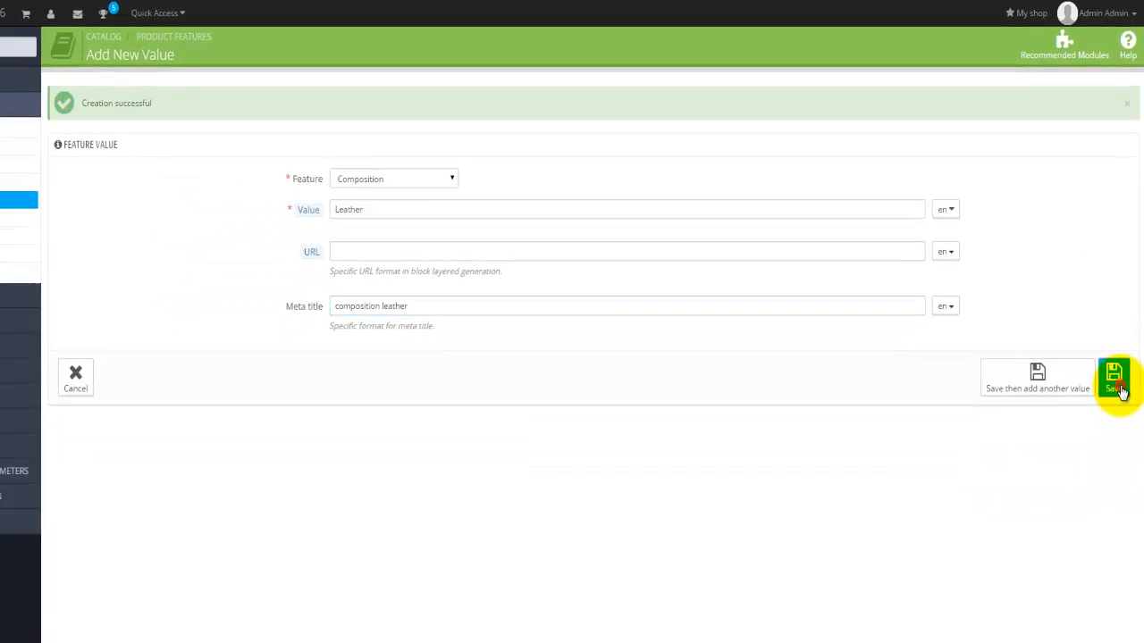
pyautogui.click(1113, 487)
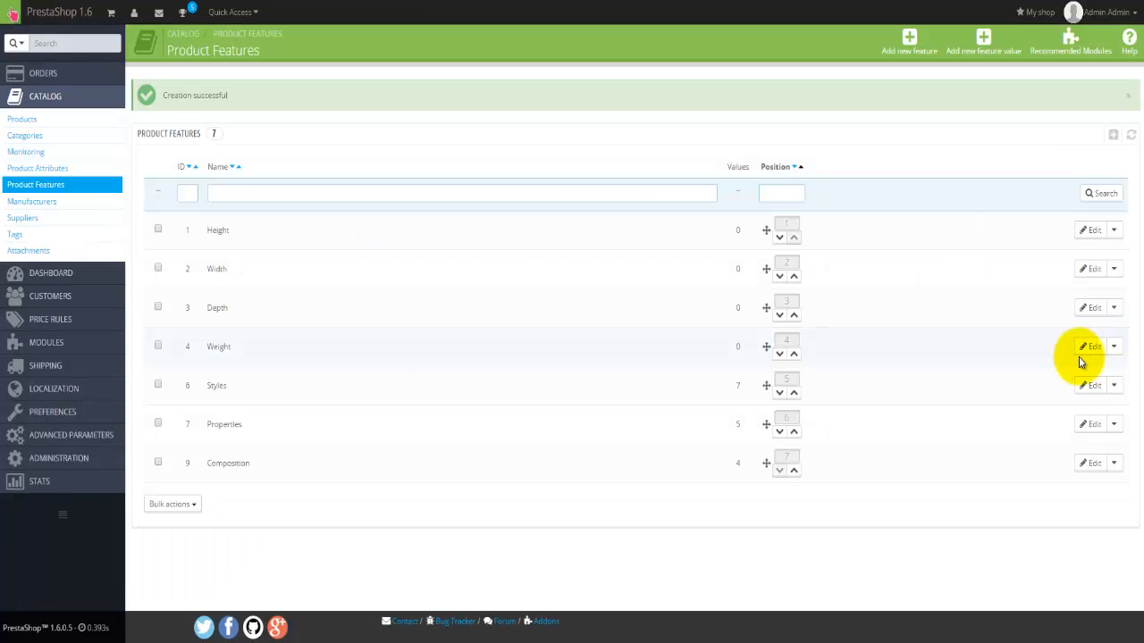
pyautogui.click(219, 463)
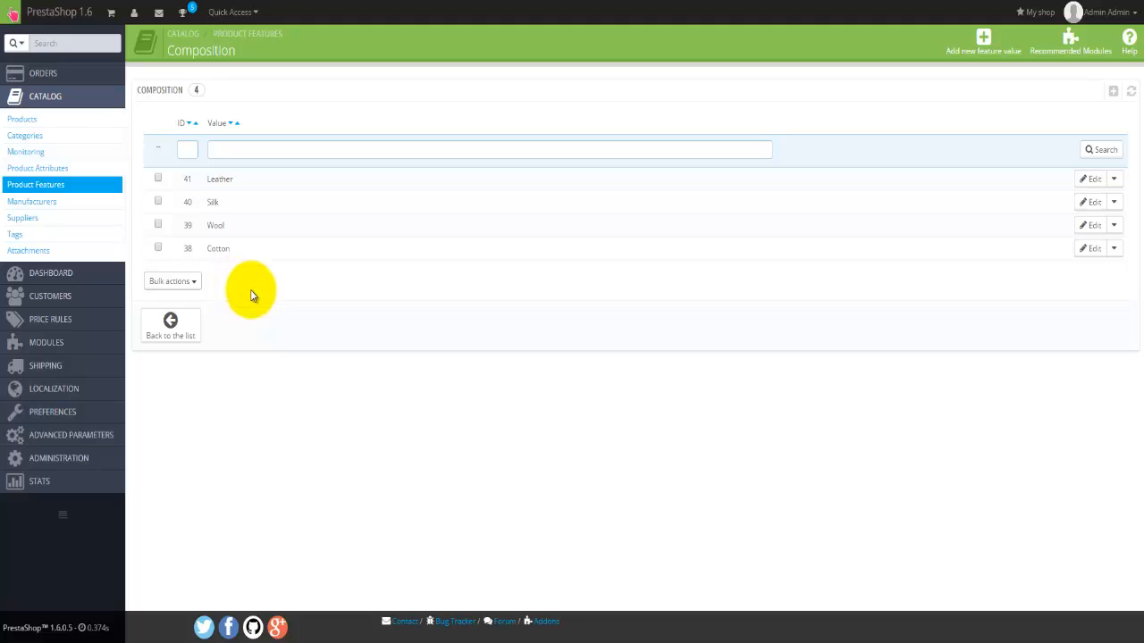
# Open the Faded Short Sleeve T-shirts product from the catalog's product list and go to its feature assignments.
pyautogui.click(17, 123)
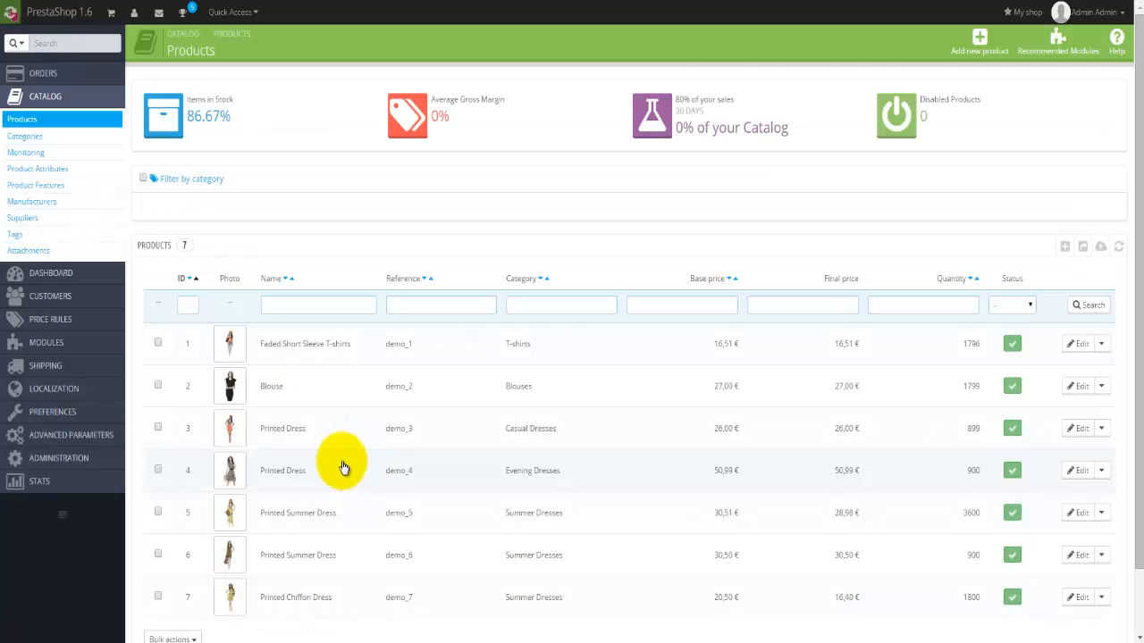
pyautogui.scroll(-2, 331, 456)
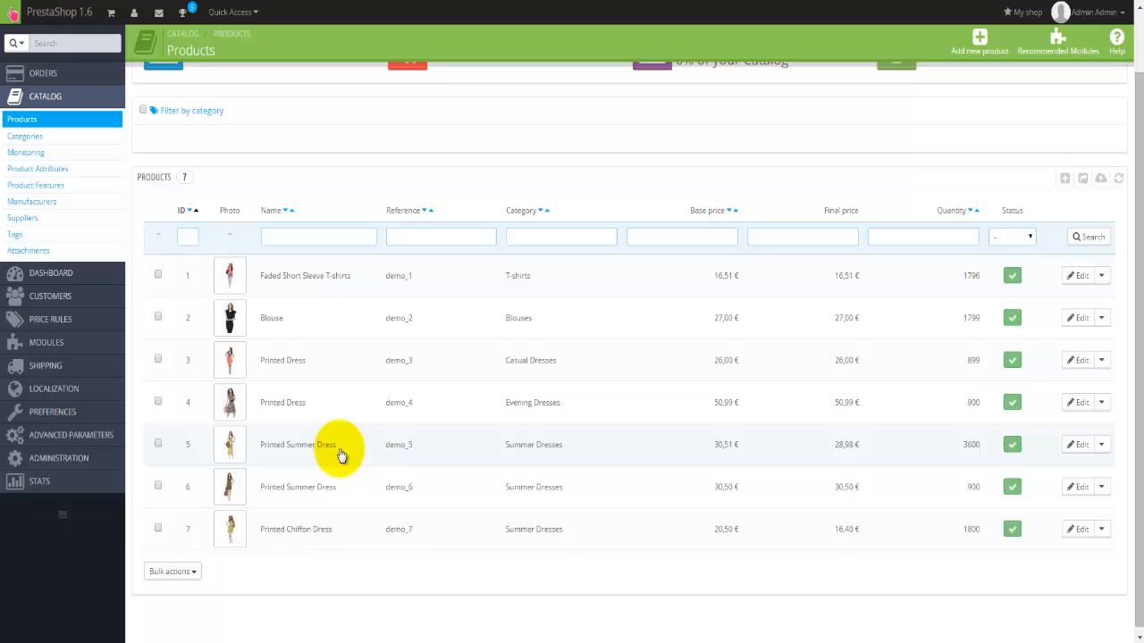
pyautogui.click(288, 278)
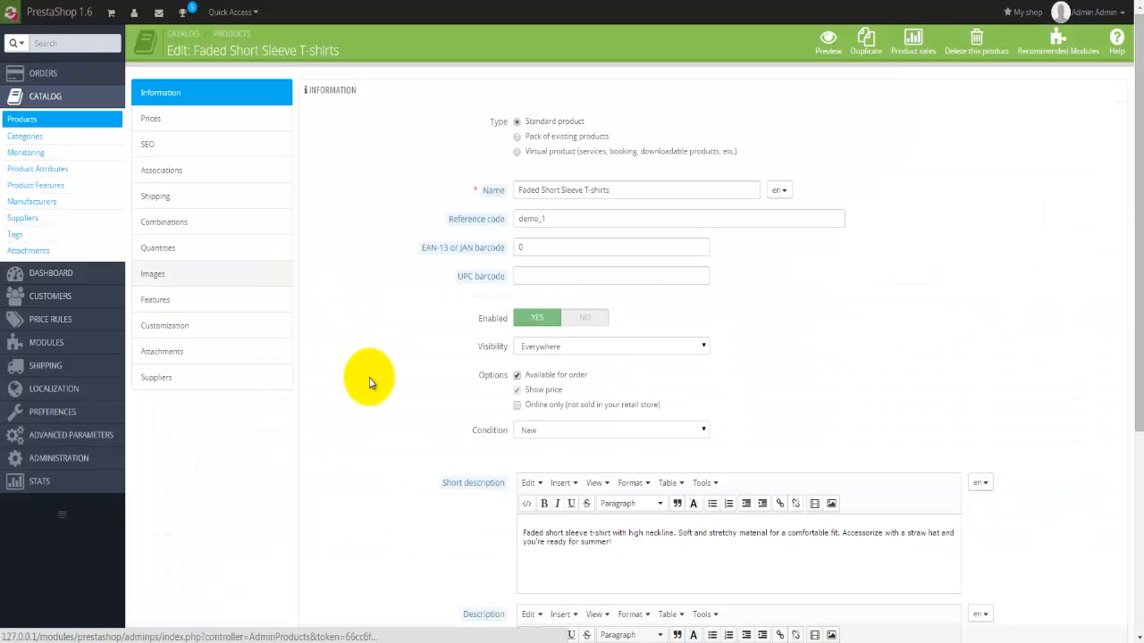
pyautogui.click(331, 172)
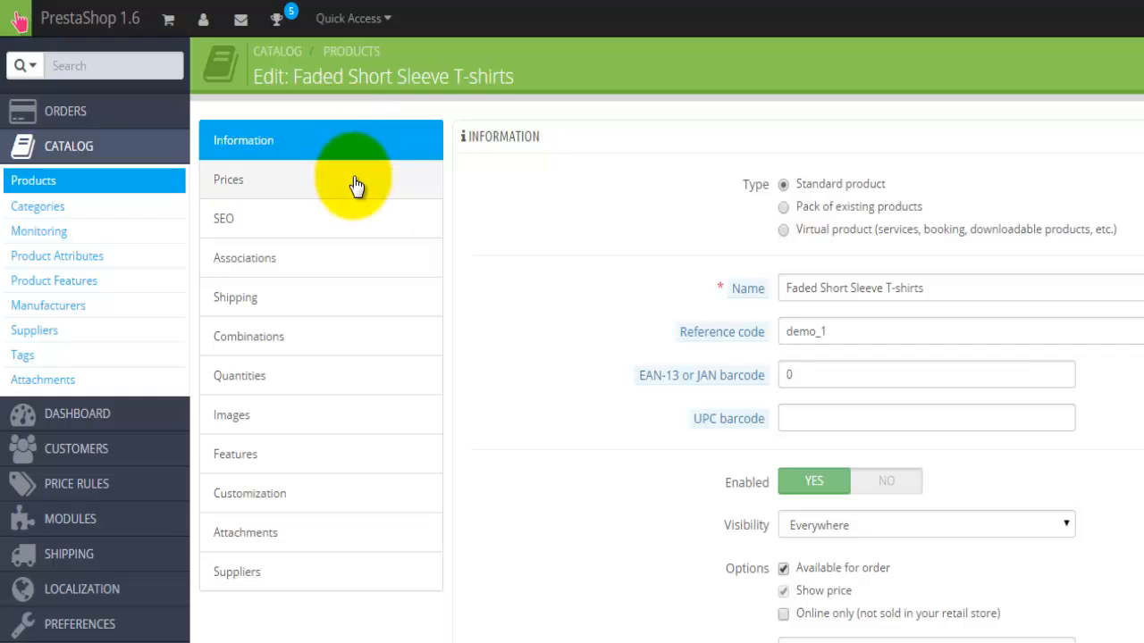
pyautogui.click(341, 461)
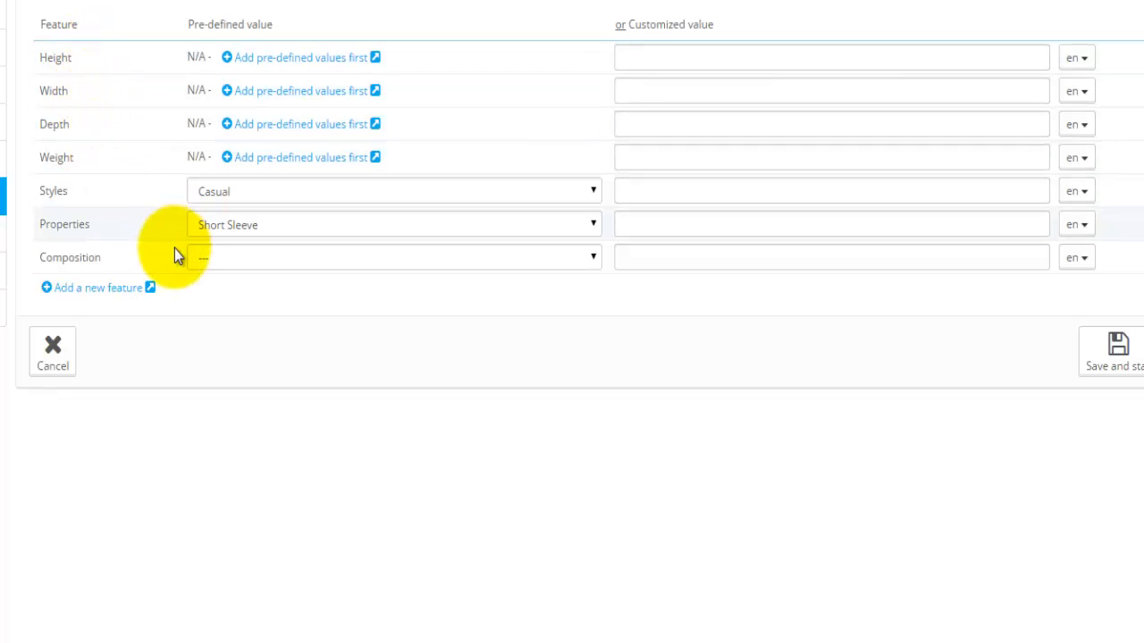
# Assign the pre-defined value Cotton to the product's Composition feature, and save the product, returning to the product list.
pyautogui.click(242, 265)
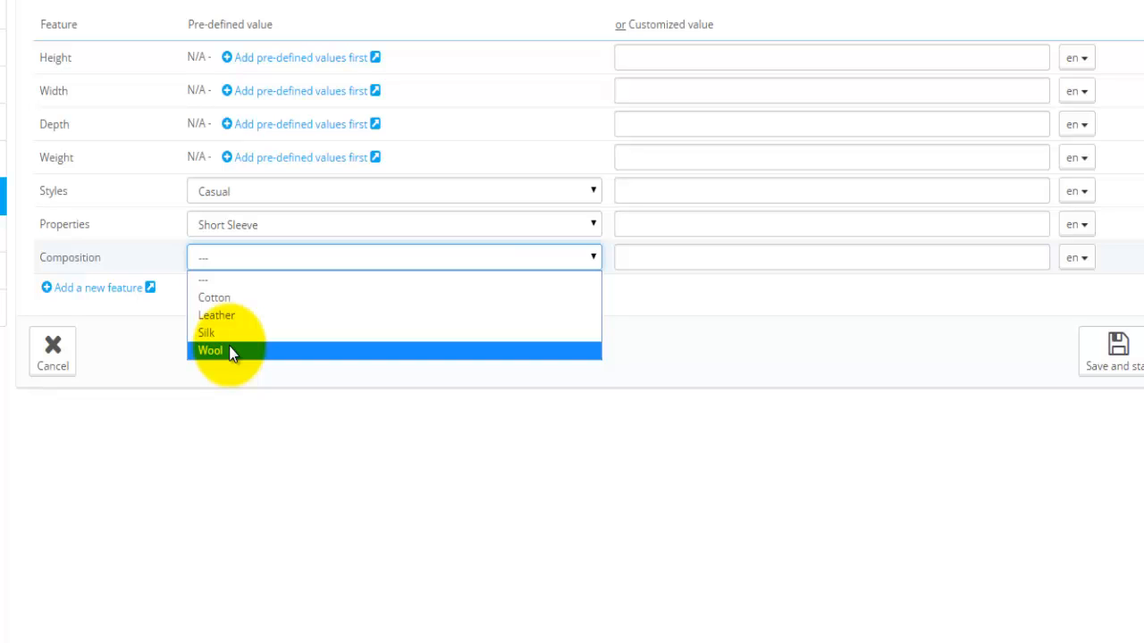
pyautogui.click(236, 300)
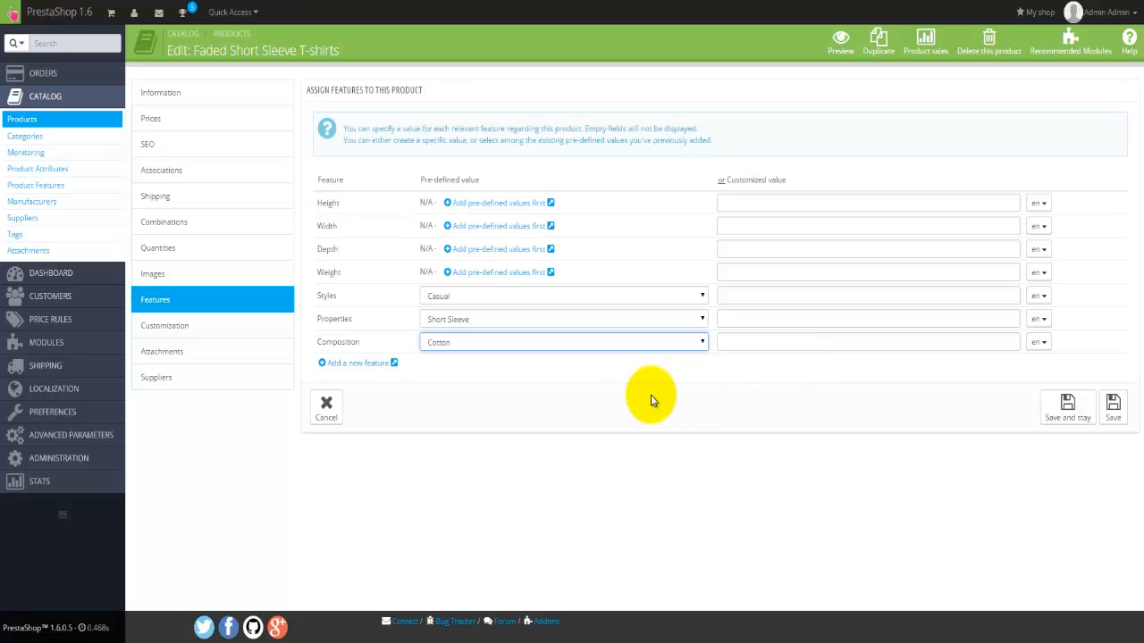
pyautogui.click(553, 342)
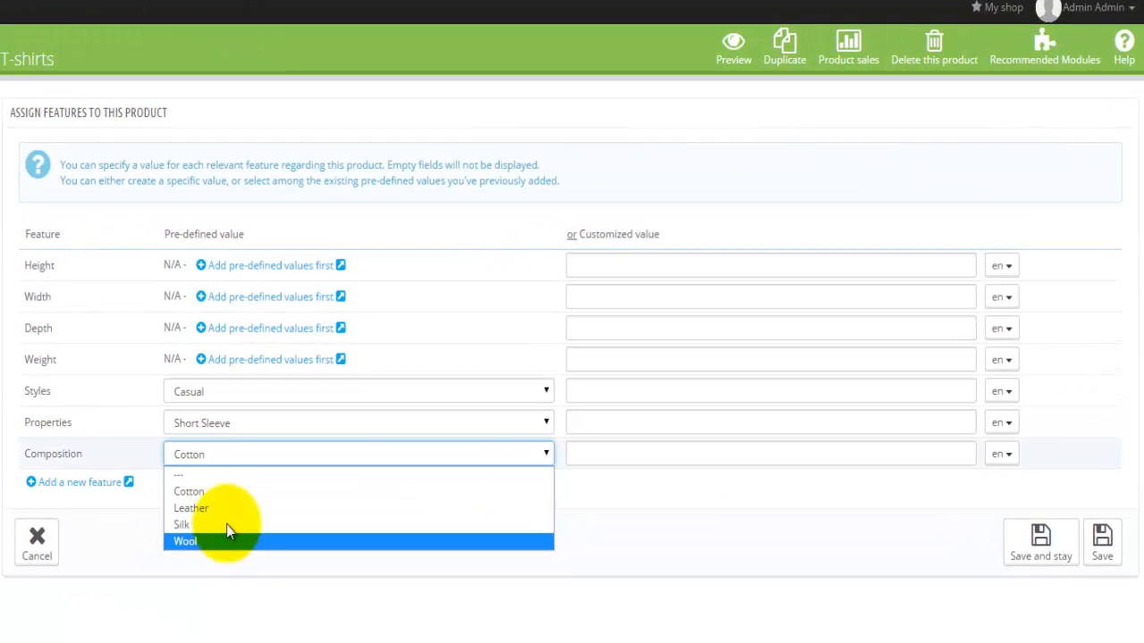
pyautogui.click(225, 447)
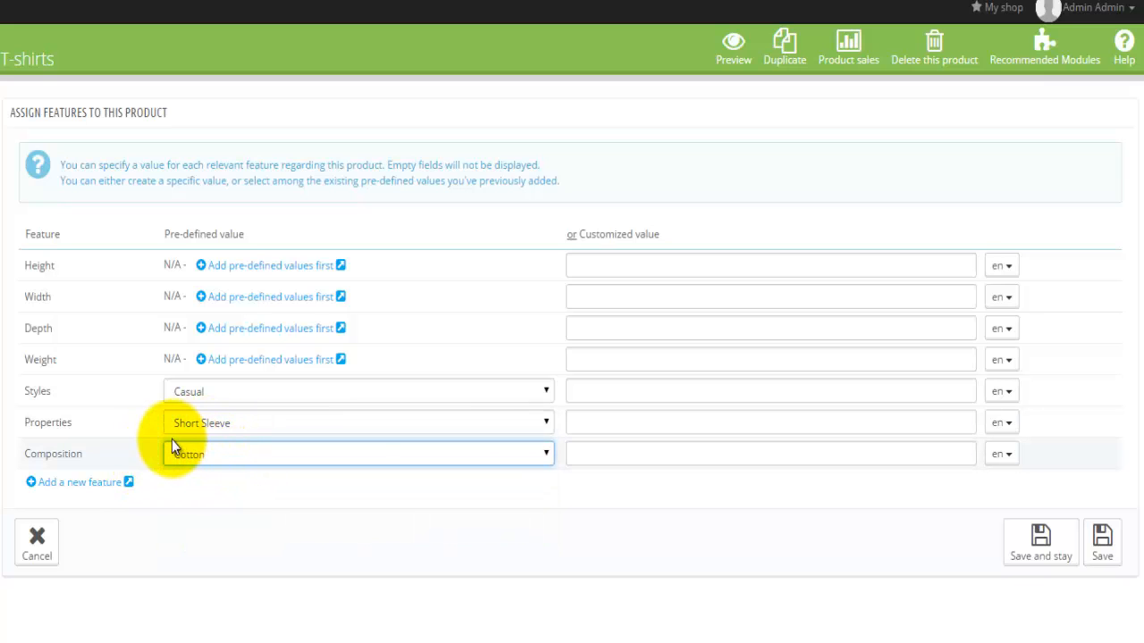
pyautogui.click(594, 458)
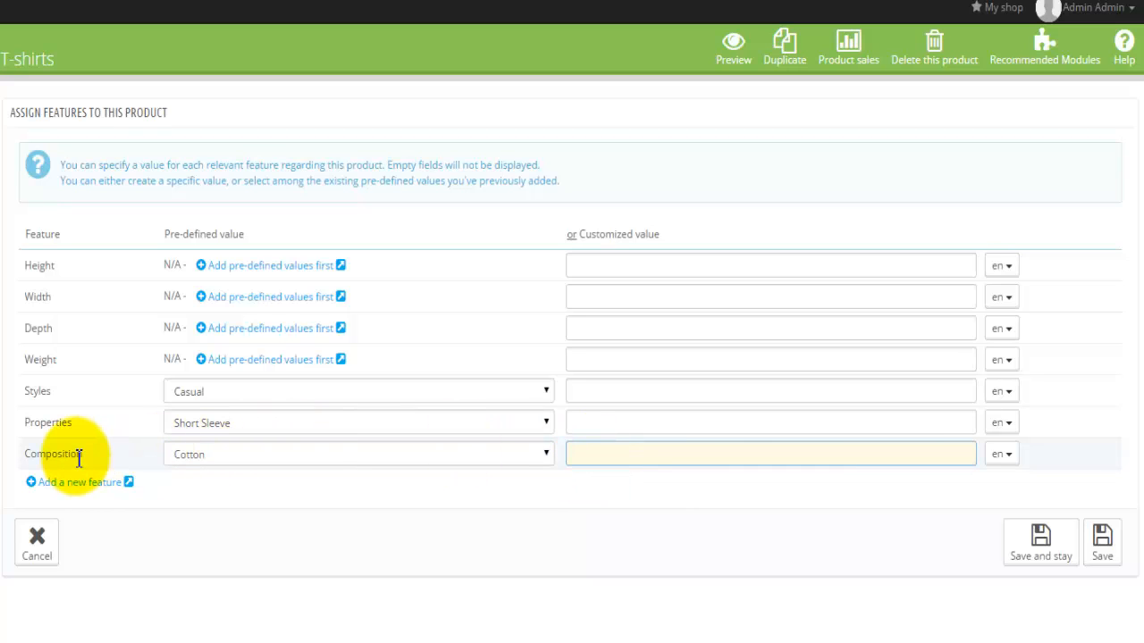
pyautogui.click(431, 503)
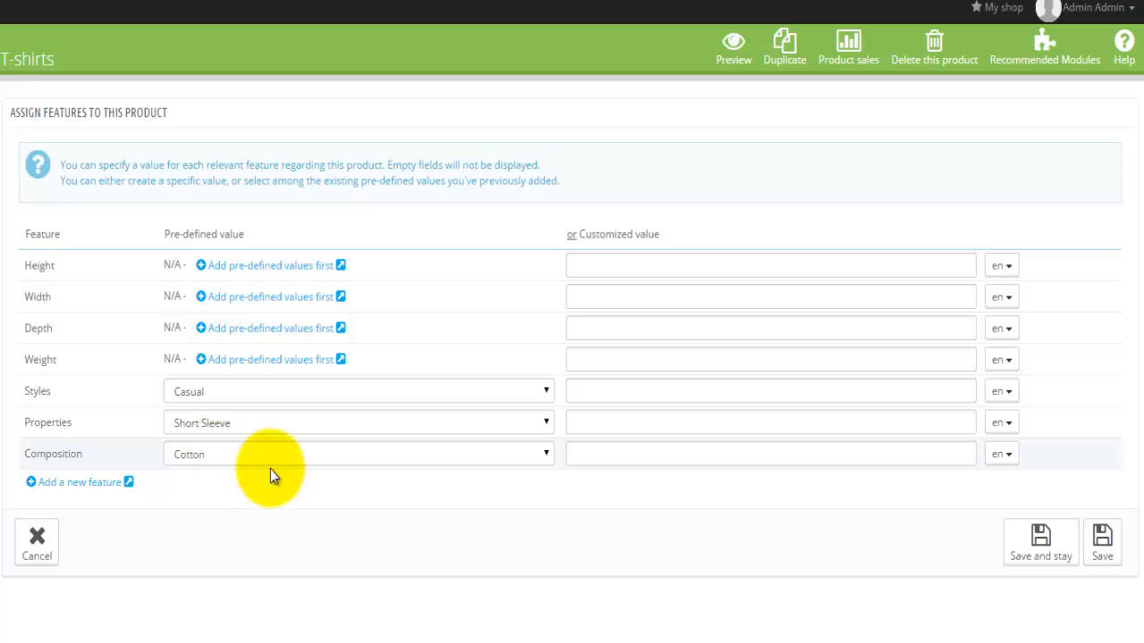
pyautogui.click(1023, 558)
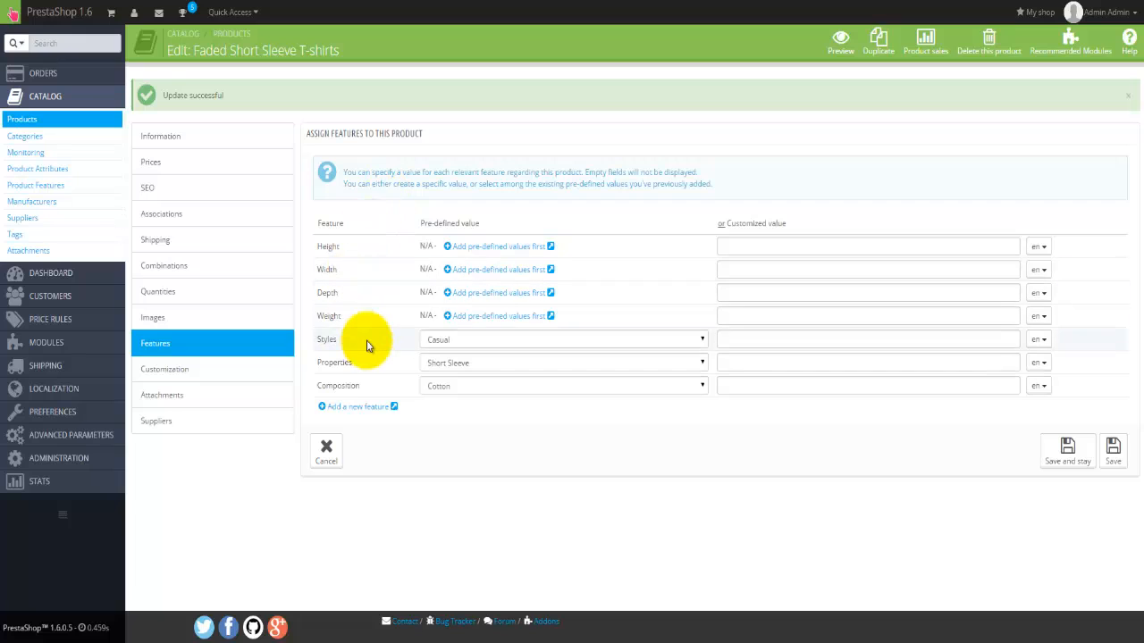
pyautogui.click(1113, 446)
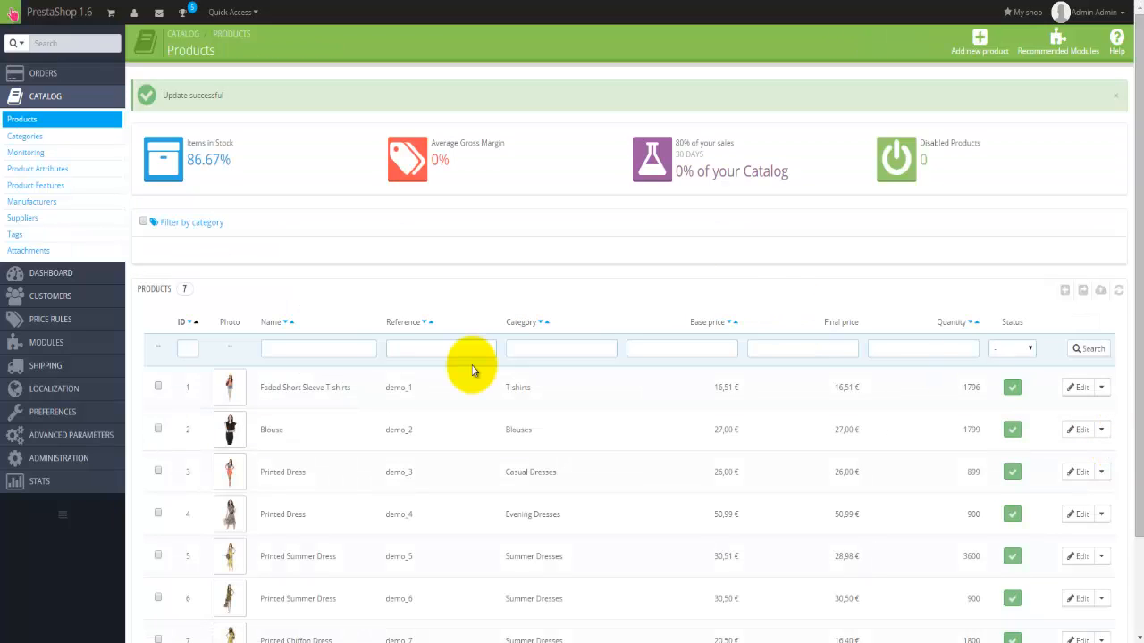
# Reopen the Faded Short Sleeve T-shirts product, preview it in the shop, and check the Composition entry in its data sheet.
pyautogui.click(329, 390)
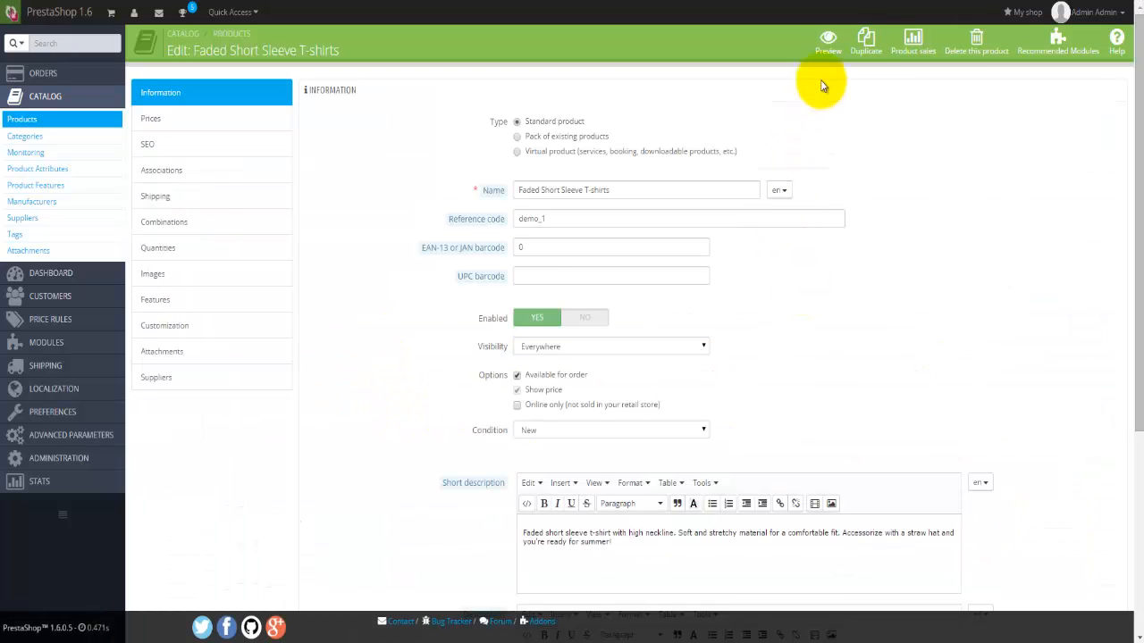
pyautogui.click(829, 54)
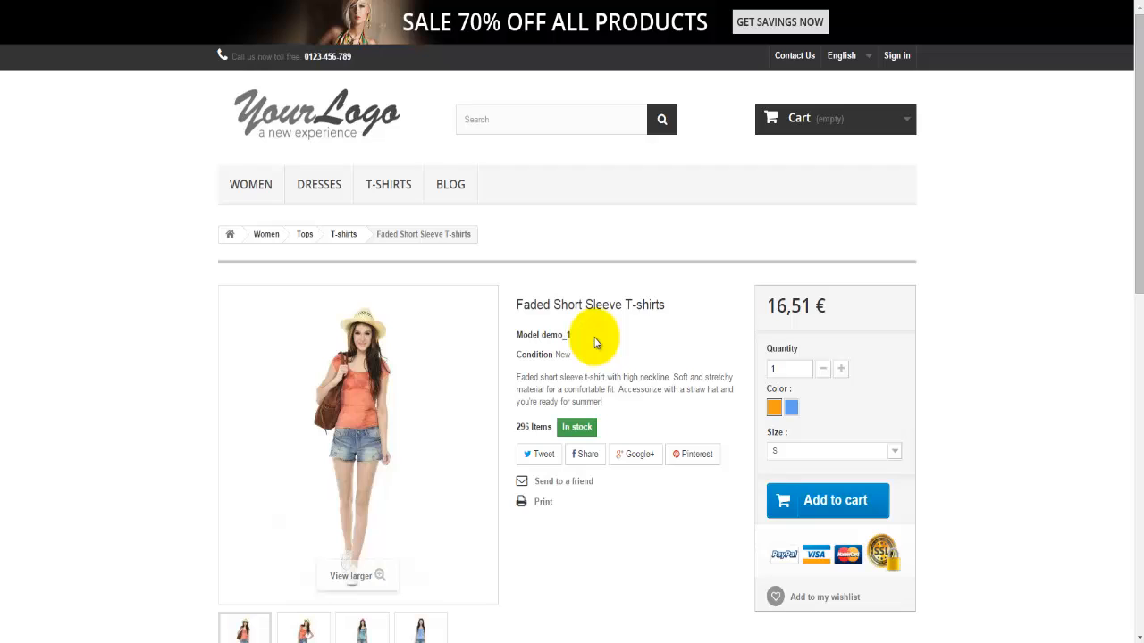
pyautogui.scroll(-5, 596, 342)
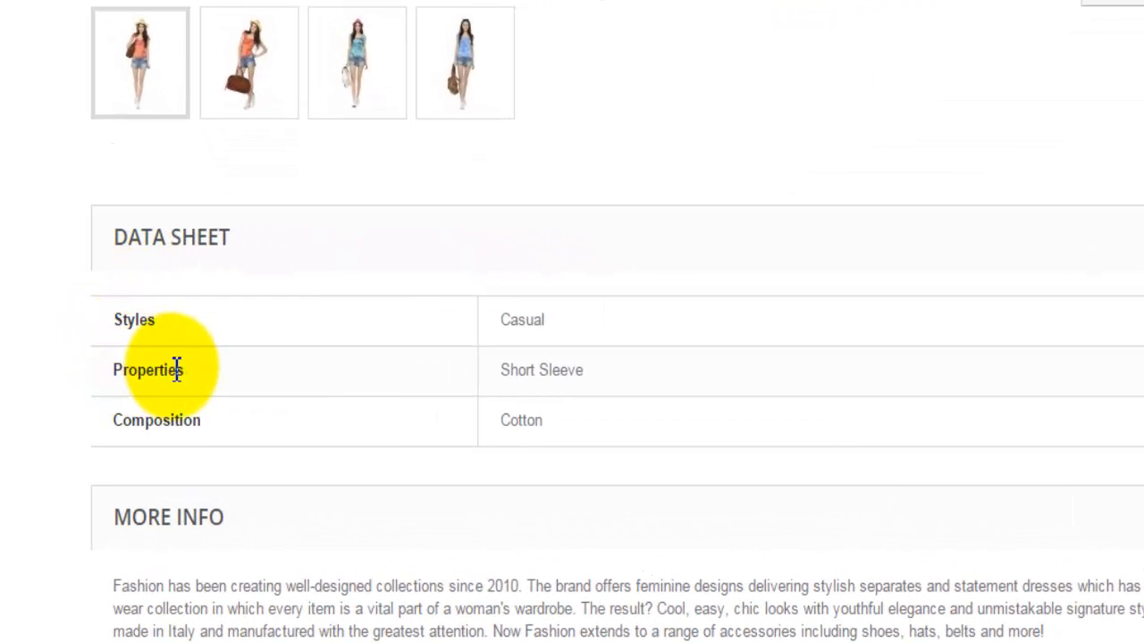
pyautogui.doubleClick(137, 427)
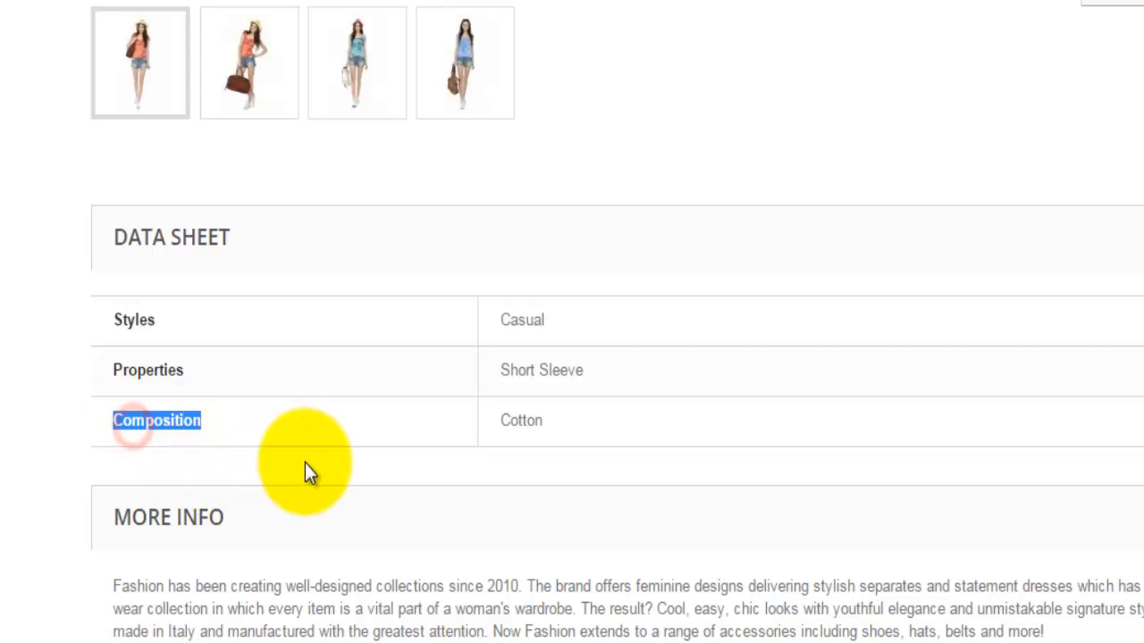
pyautogui.click(232, 451)
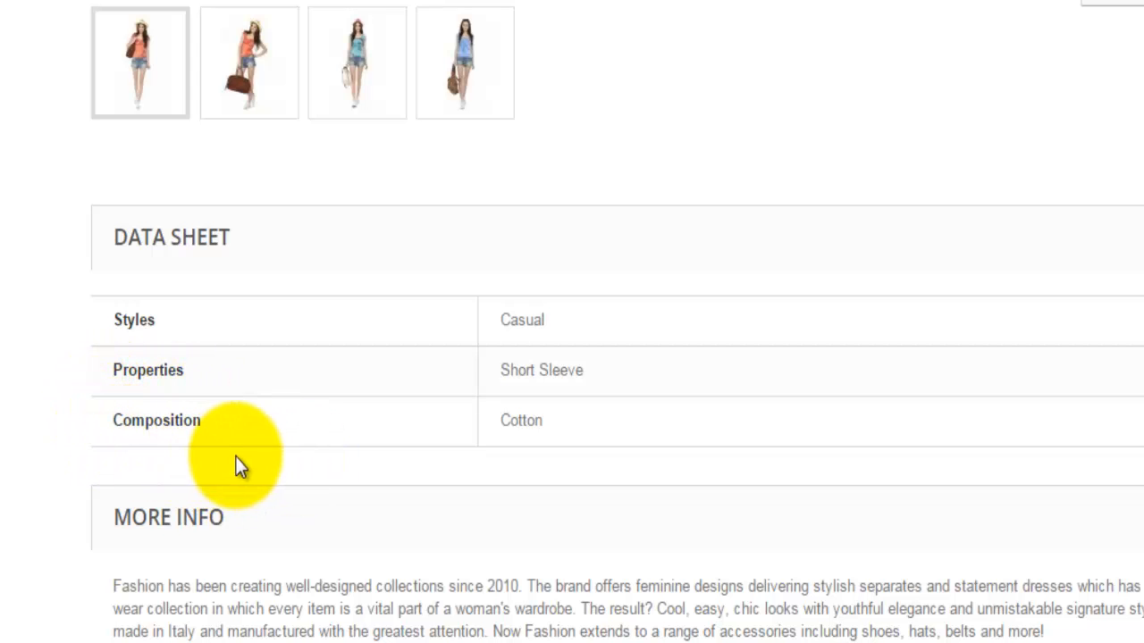
pyautogui.doubleClick(496, 427)
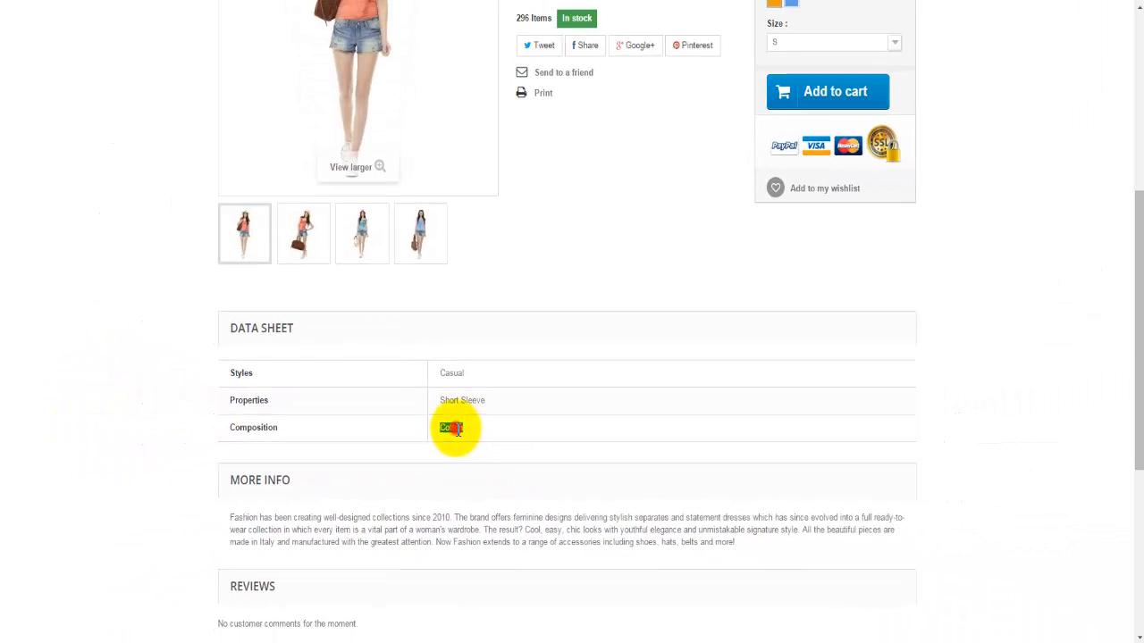
pyautogui.click(523, 426)
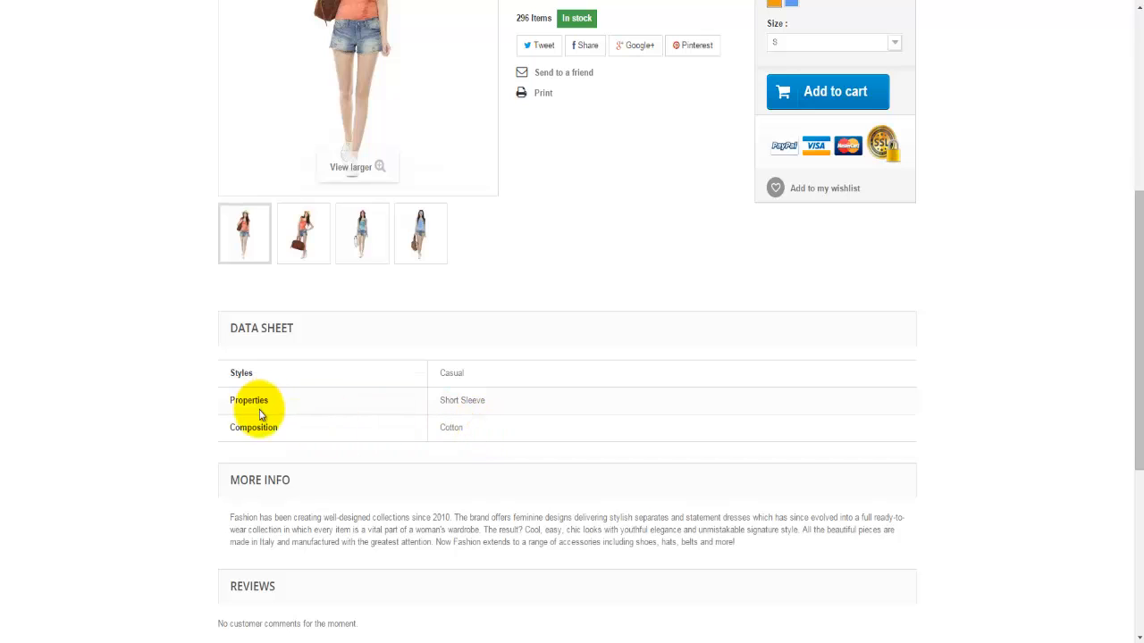
pyautogui.scroll(3, 368, 456)
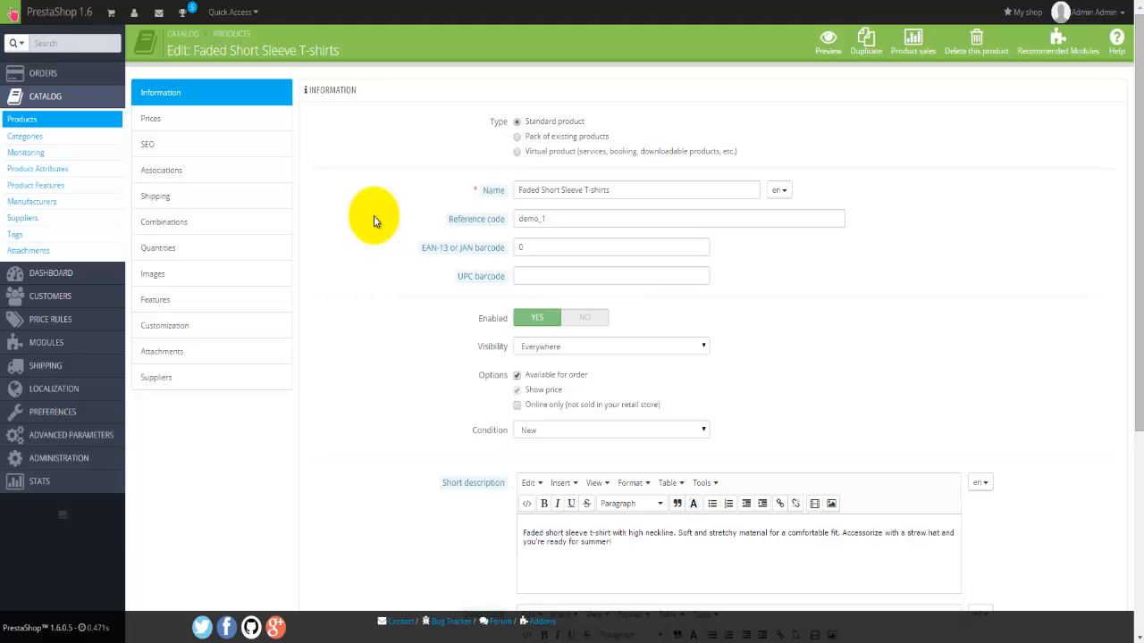
# Review the T-shirt's assigned features and general information in the back office, and return to the product list.
pyautogui.click(226, 301)
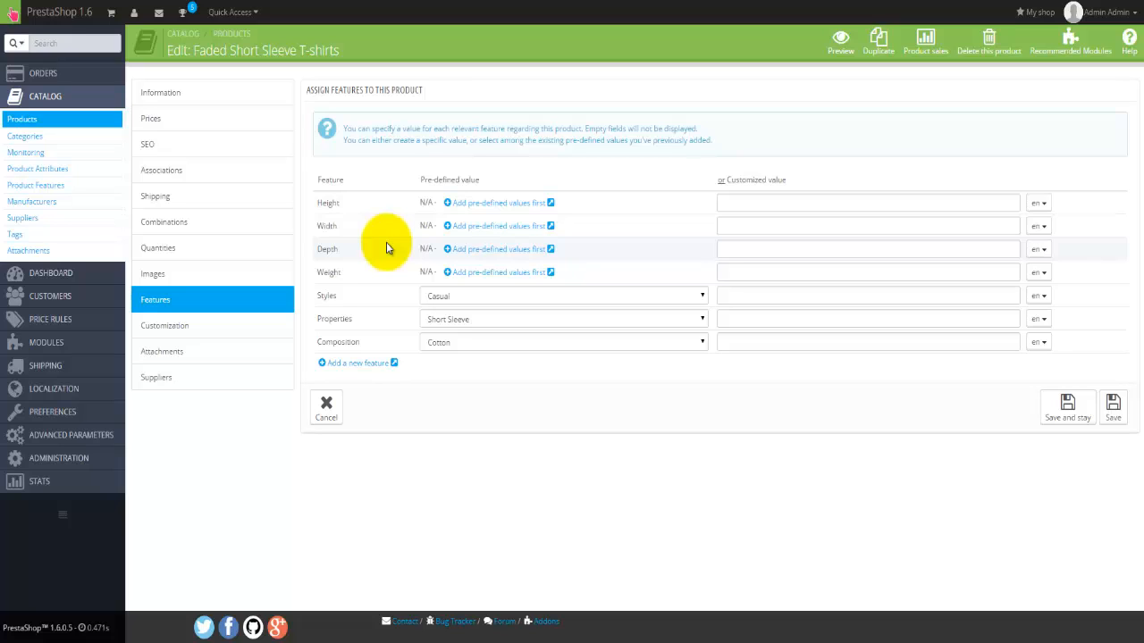
pyautogui.click(197, 97)
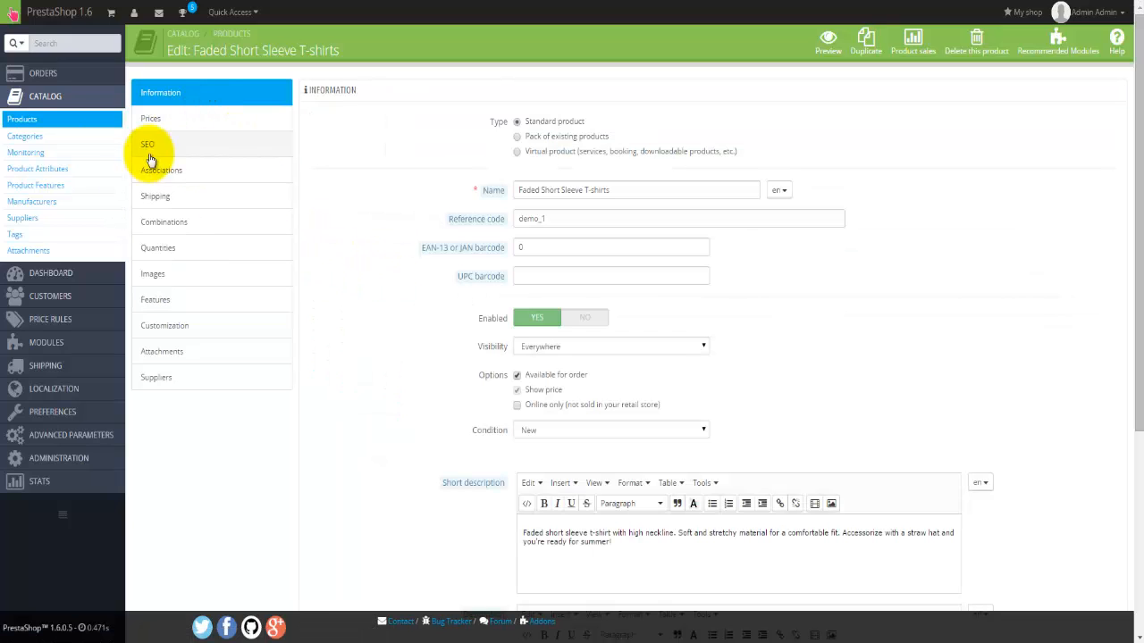
pyautogui.click(77, 123)
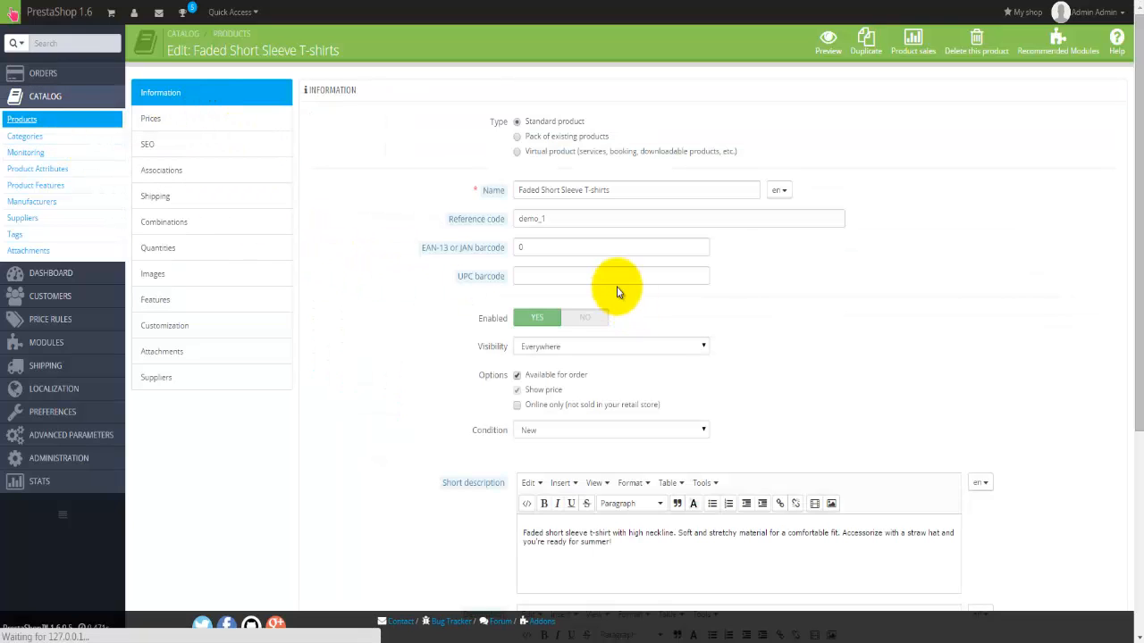